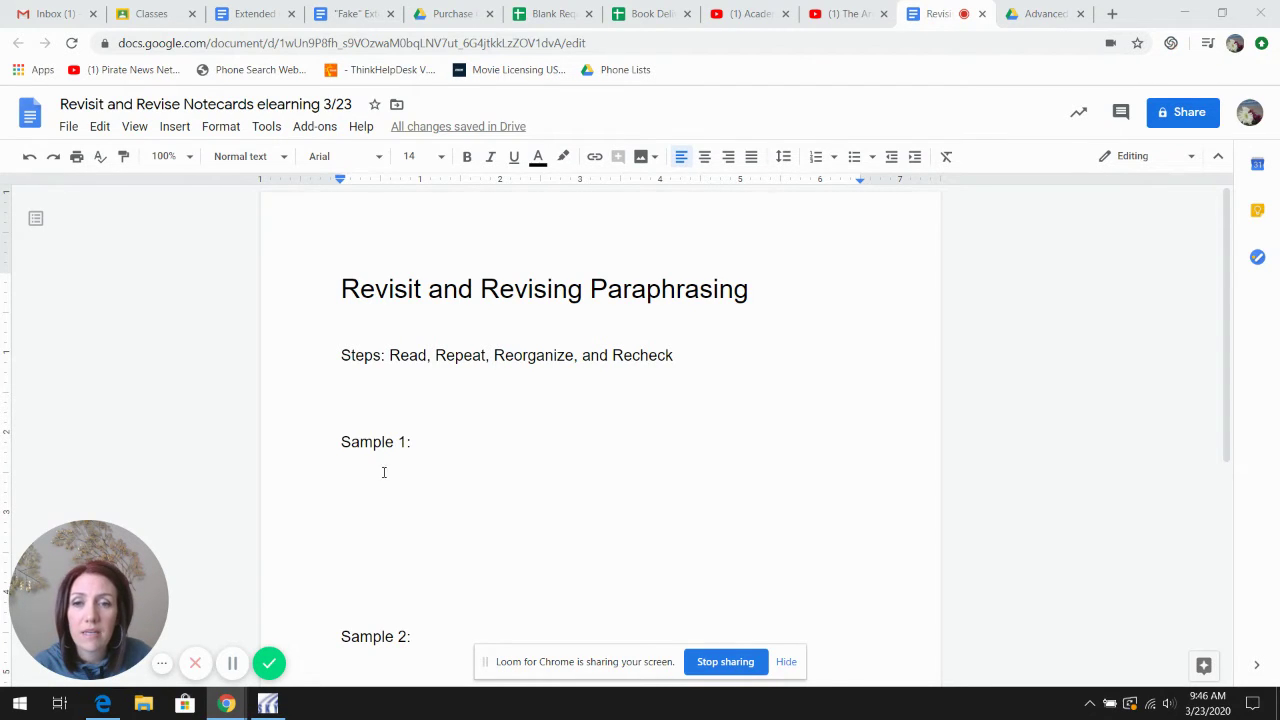
Place the cursor below Sample 1, read the article PDF's highlighted passage on nations retaining capital punishment, and return to the notecards document.
{"action": "left_click", "coordinate": [367, 477]}
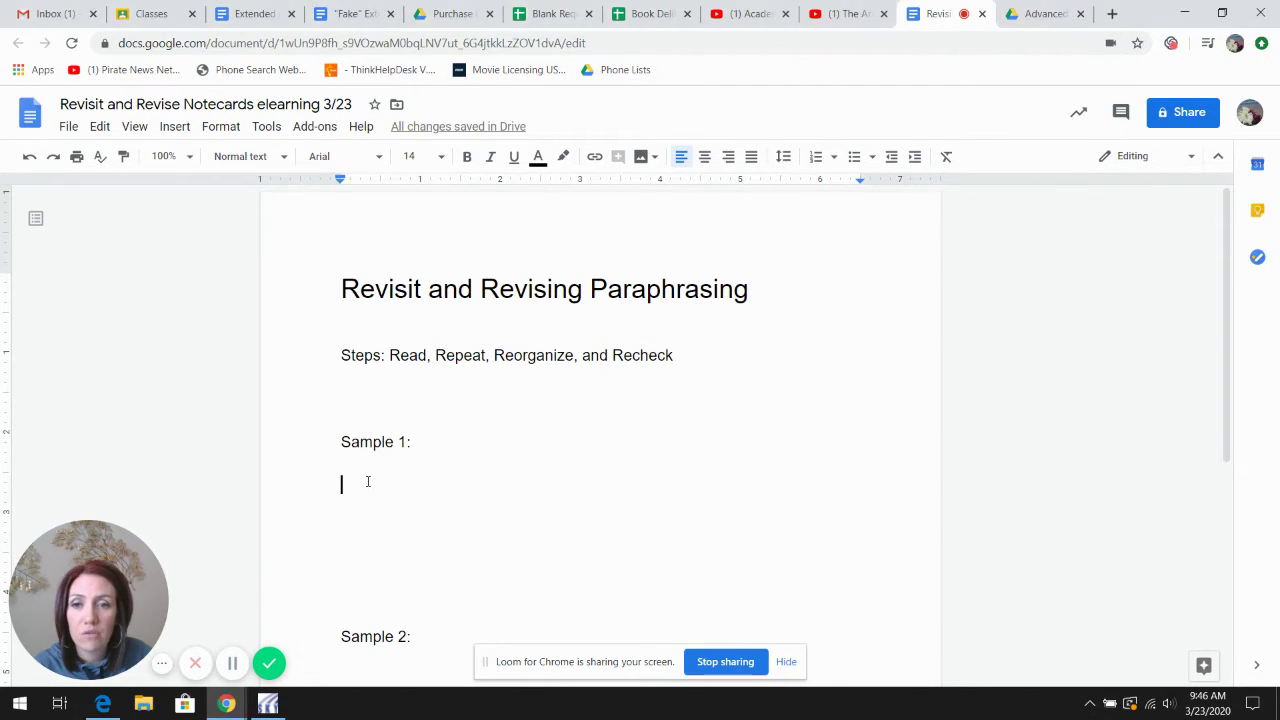
{"action": "left_click", "coordinate": [1040, 14]}
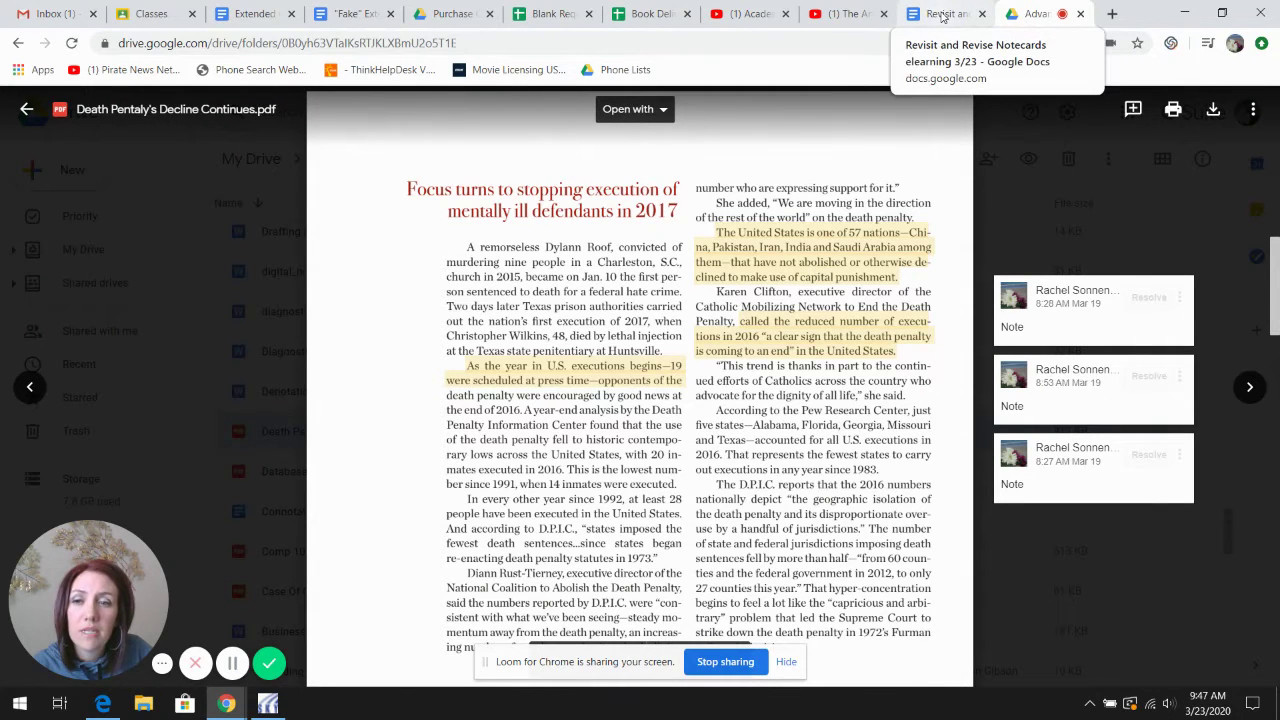
{"action": "left_click", "coordinate": [942, 14]}
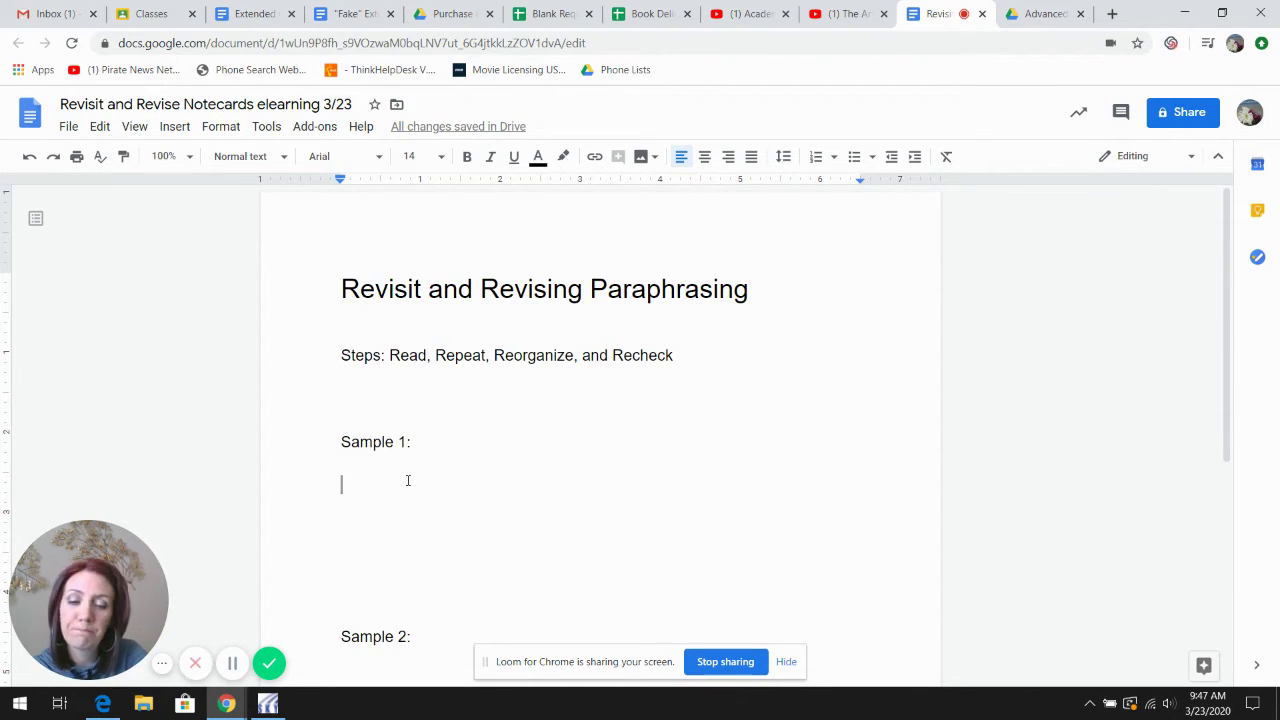
{"action": "type", "text": "cl"}
{"action": "key", "text": "BackSpace"}
{"action": "key", "text": "BackSpace"}
{"action": "type", "text": "CLose"}
{"action": "key", "text": "BackSpace"}
{"action": "key", "text": "BackSpace"}
{"action": "key", "text": "BackSpace"}
{"action": "key", "text": "BackSpace"}
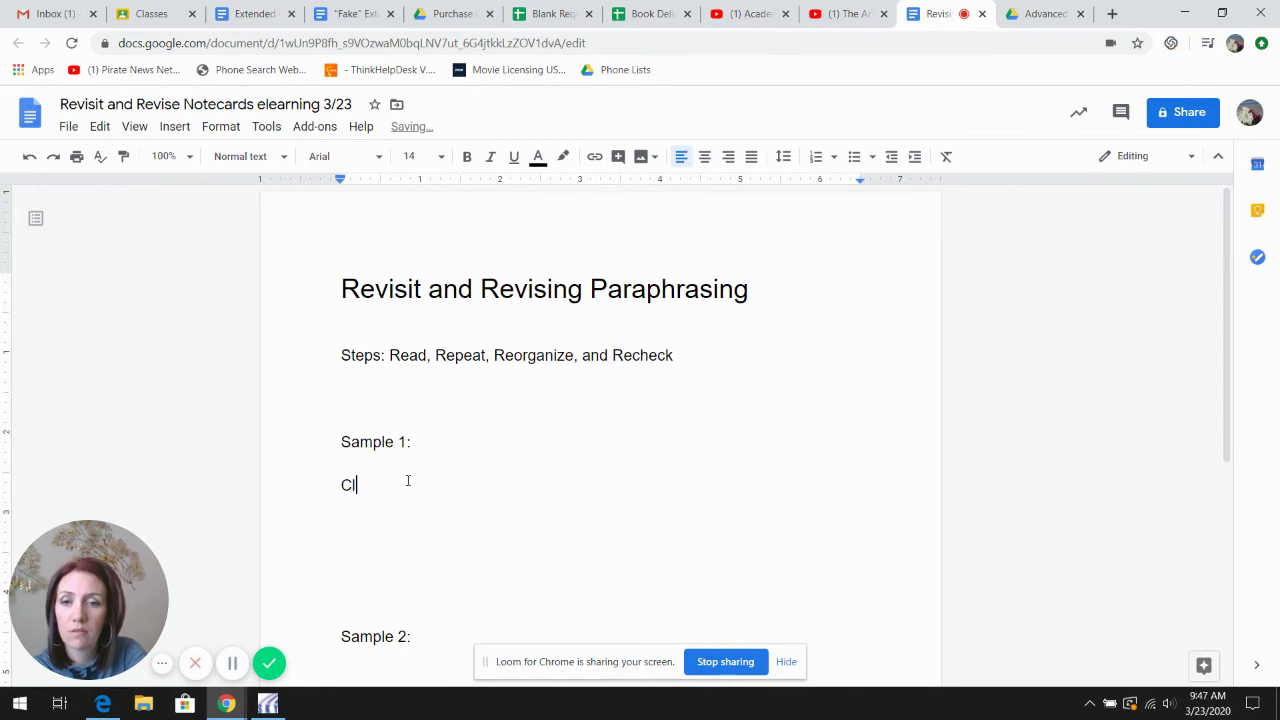
{"action": "type", "text": "lose to 5"}
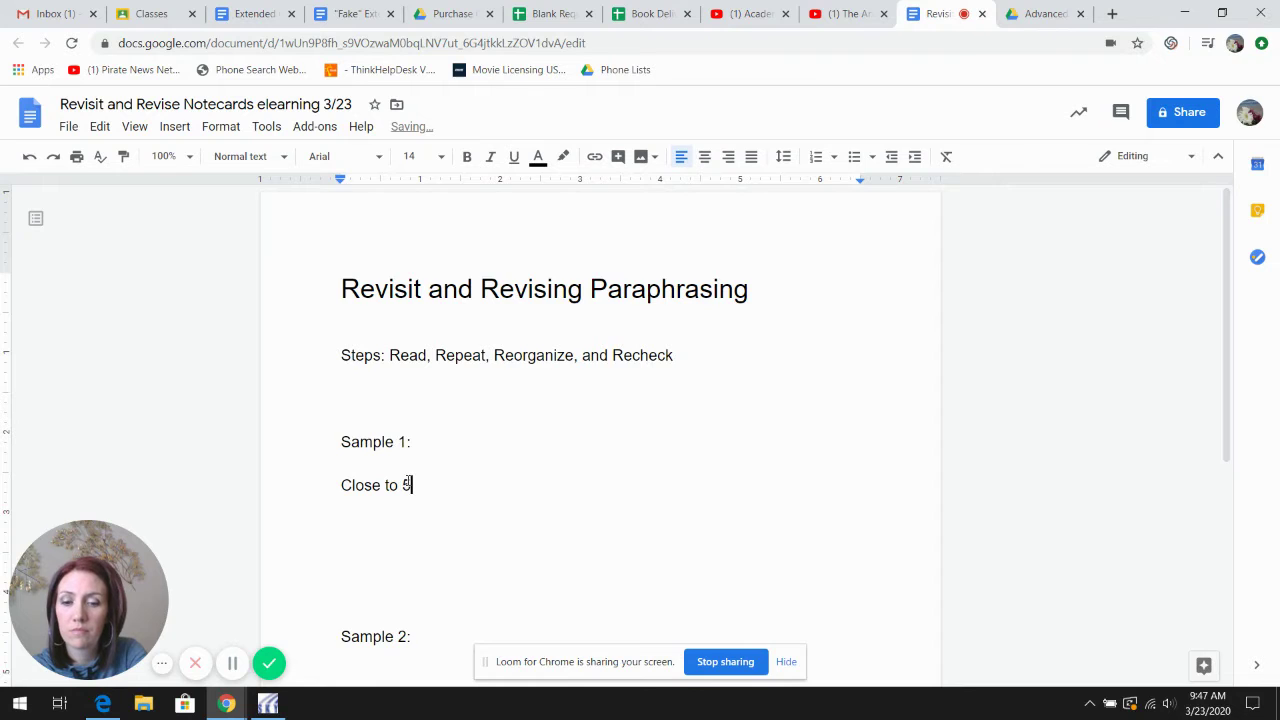
{"action": "type", "text": "0 nations"}
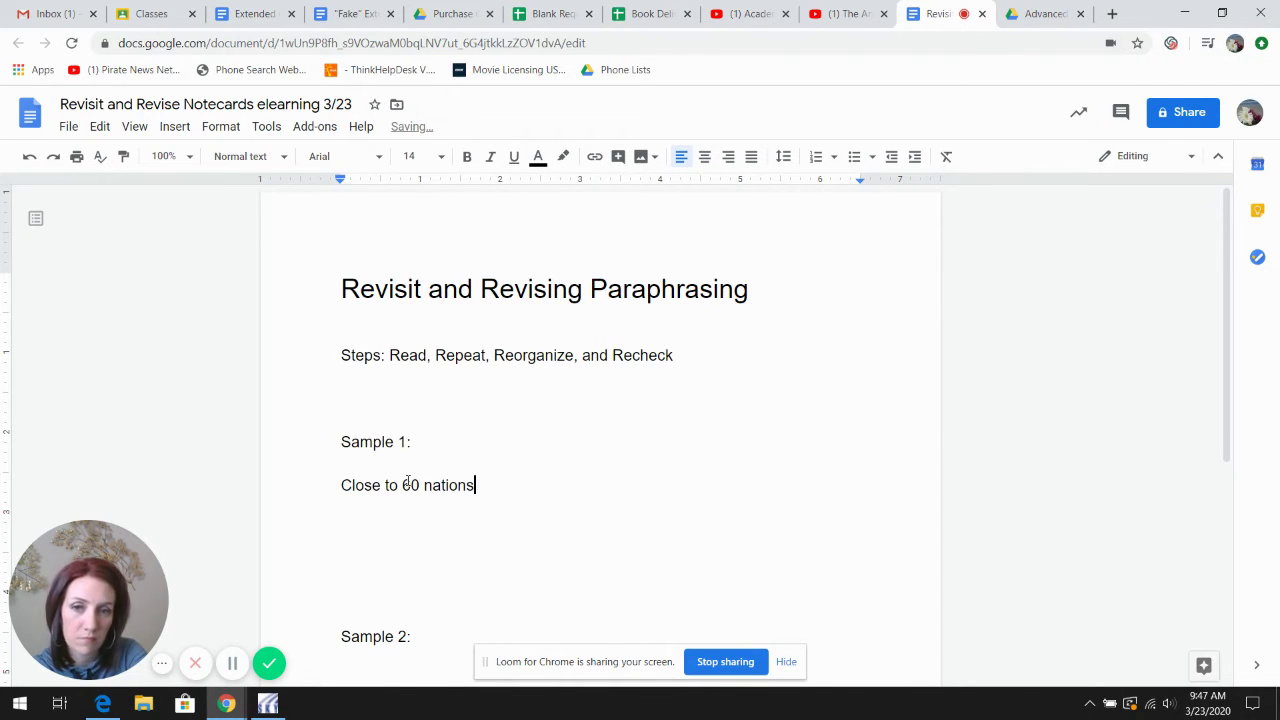
{"action": "type", "text": " provide"}
{"action": "key", "text": "BackSpace"}
{"action": "key", "text": "BackSpace"}
{"action": "key", "text": "BackSpace"}
{"action": "key", "text": "BackSpace"}
{"action": "key", "text": "BackSpace"}
{"action": "key", "text": "BackSpace"}
{"action": "key", "text": "BackSpace"}
{"action": "key", "text": "BackSpace"}
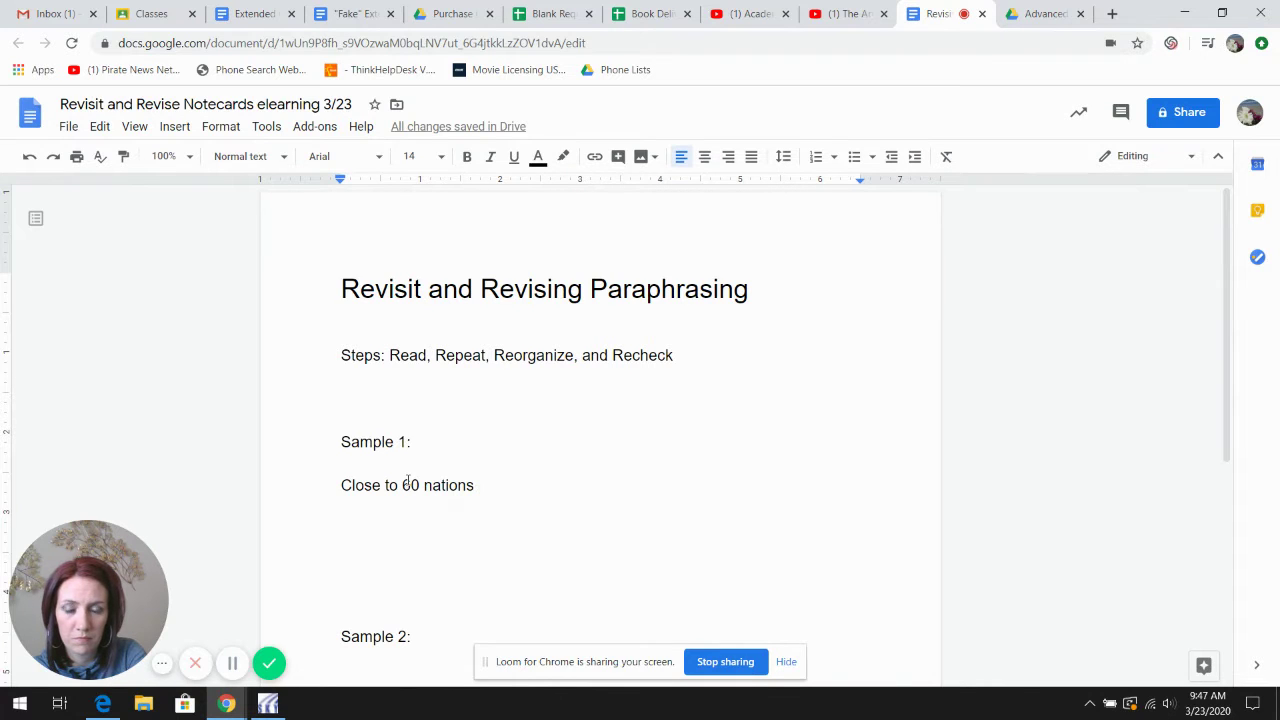
{"action": "type", "text": "remain"}
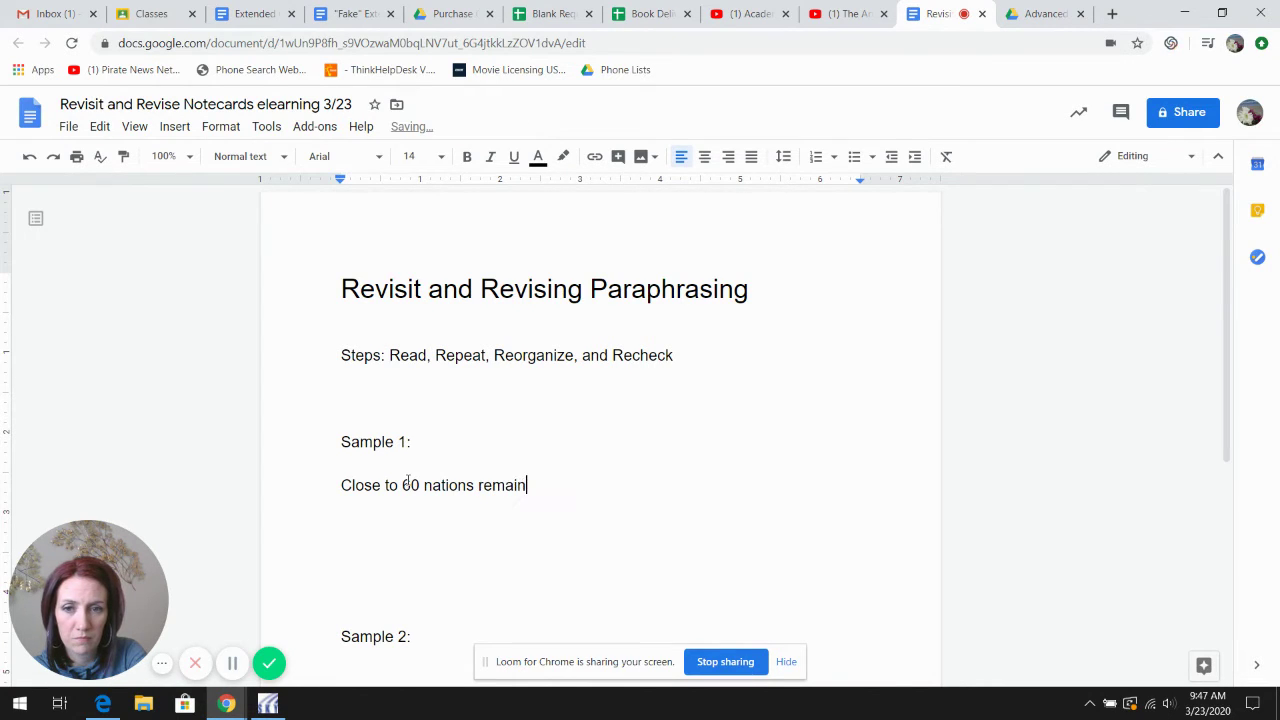
{"action": "key", "text": "BackSpace"}
{"action": "key", "text": "BackSpace"}
{"action": "key", "text": "BackSpace"}
{"action": "key", "text": "BackSpace"}
{"action": "key", "text": "BackSpace"}
{"action": "key", "text": "BackSpace"}
{"action": "key", "text": "BackSpace"}
{"action": "key", "text": "BackSpace"}
{"action": "key", "text": "BackSpace"}
{"action": "key", "text": "BackSpace"}
{"action": "key", "text": "BackSpace"}
{"action": "key", "text": "BackSpace"}
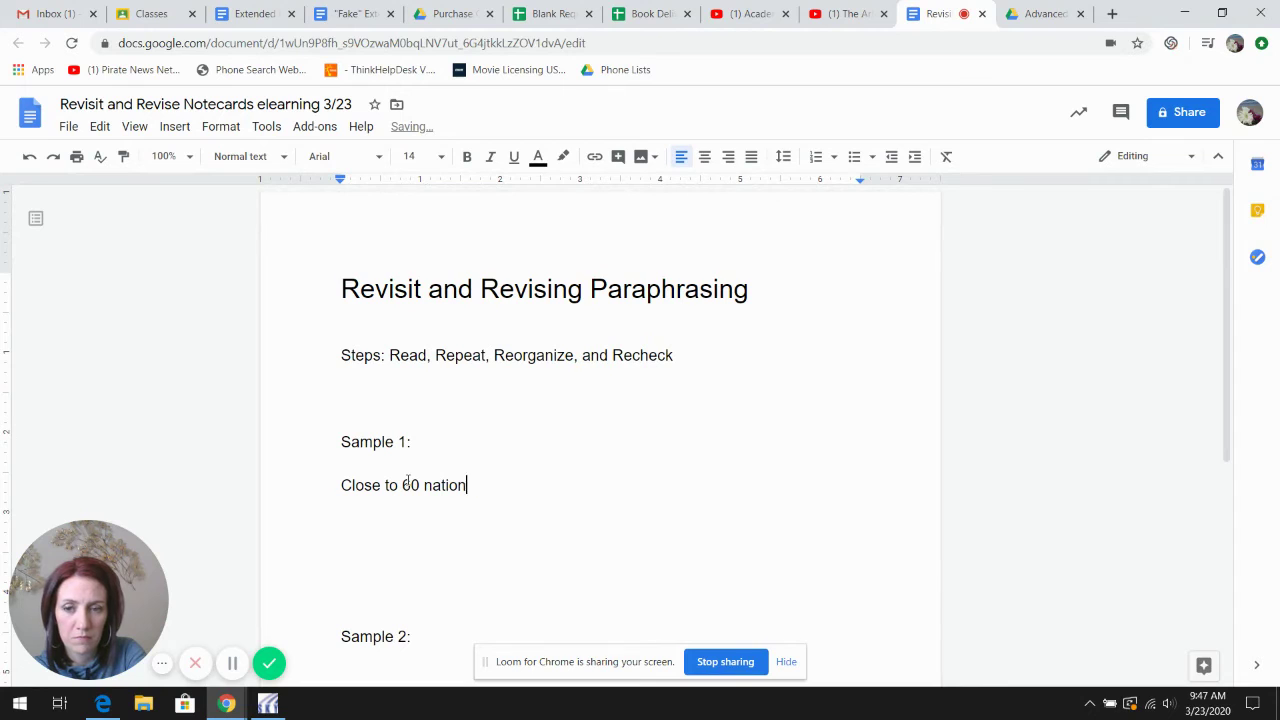
{"action": "key", "text": "BackSpace"}
{"action": "key", "text": "BackSpace"}
{"action": "key", "text": "BackSpace"}
{"action": "key", "text": "BackSpace"}
{"action": "key", "text": "BackSpace"}
{"action": "key", "text": "BackSpace"}
{"action": "key", "text": "BackSpace"}
{"action": "key", "text": "BackSpace"}
{"action": "key", "text": "BackSpace"}
{"action": "key", "text": "BackSpace"}
{"action": "key", "text": "BackSpace"}
{"action": "key", "text": "BackSpace"}
{"action": "key", "text": "BackSpace"}
{"action": "key", "text": "BackSpace"}
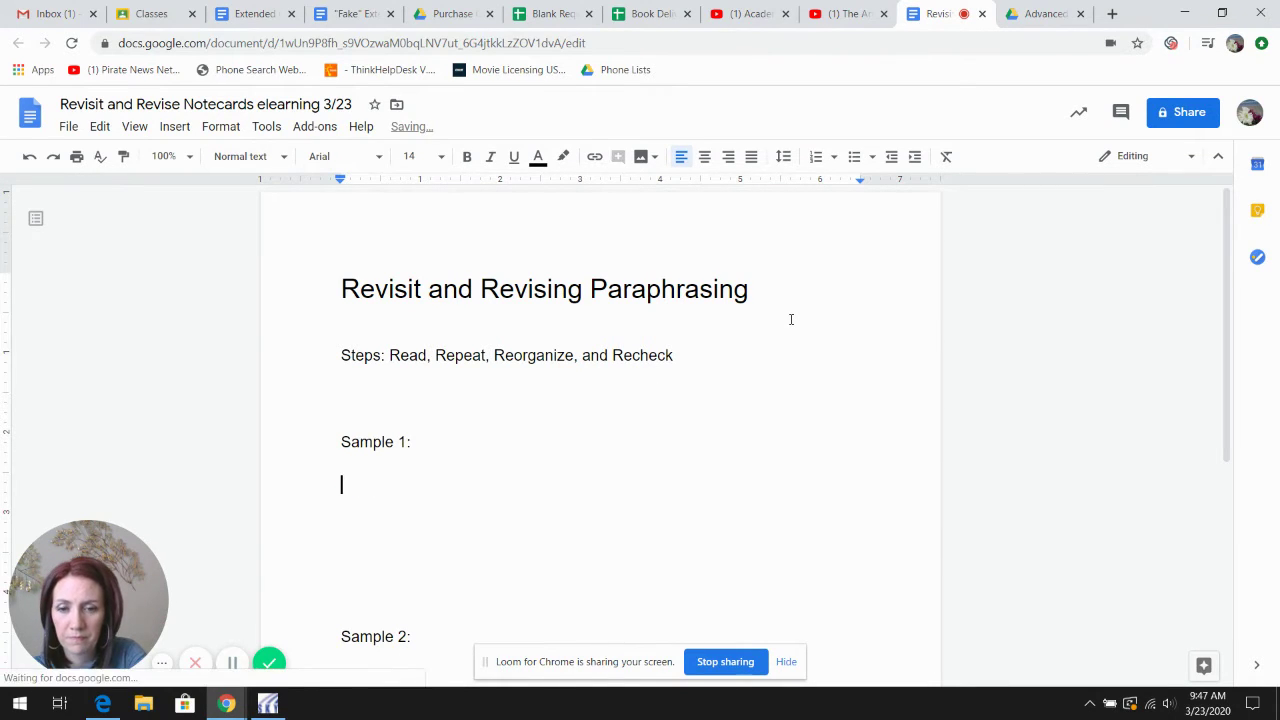
Write the paraphrase "Capital punishment remains unchanged in close to 60 nations." under Sample 1.
{"action": "type", "text": "Capital p"}
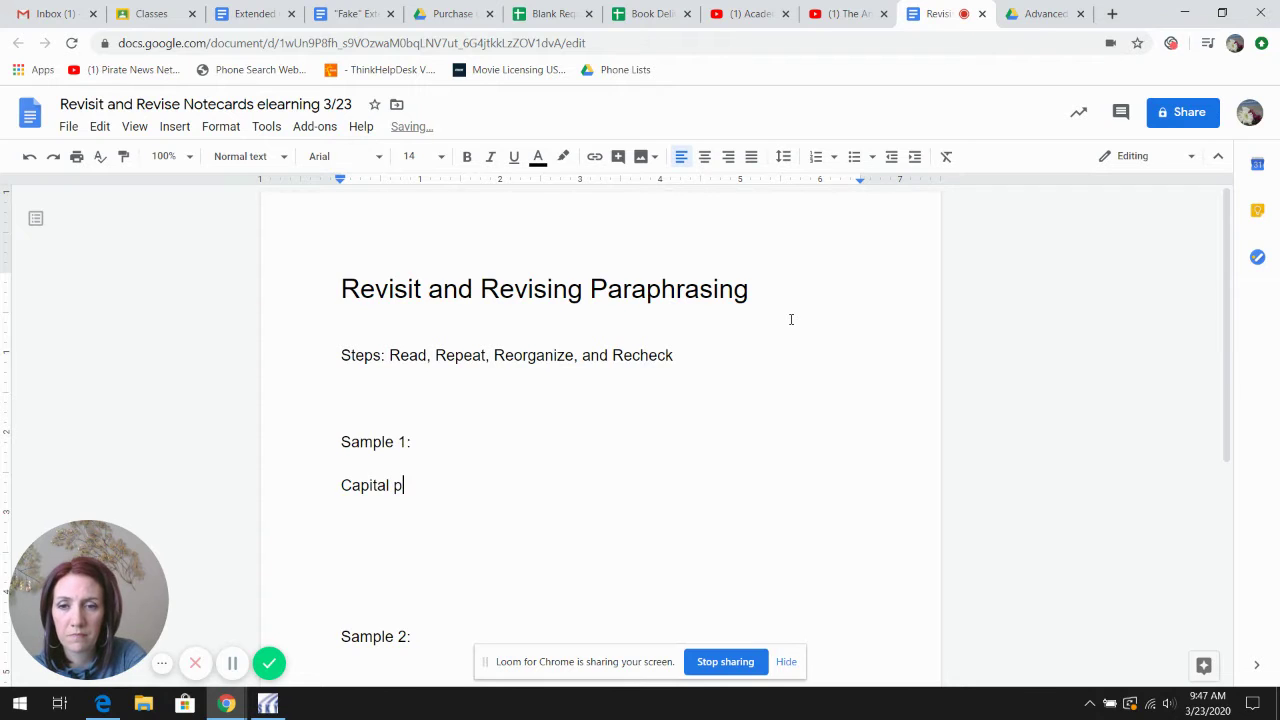
{"action": "type", "text": "unishment rema"}
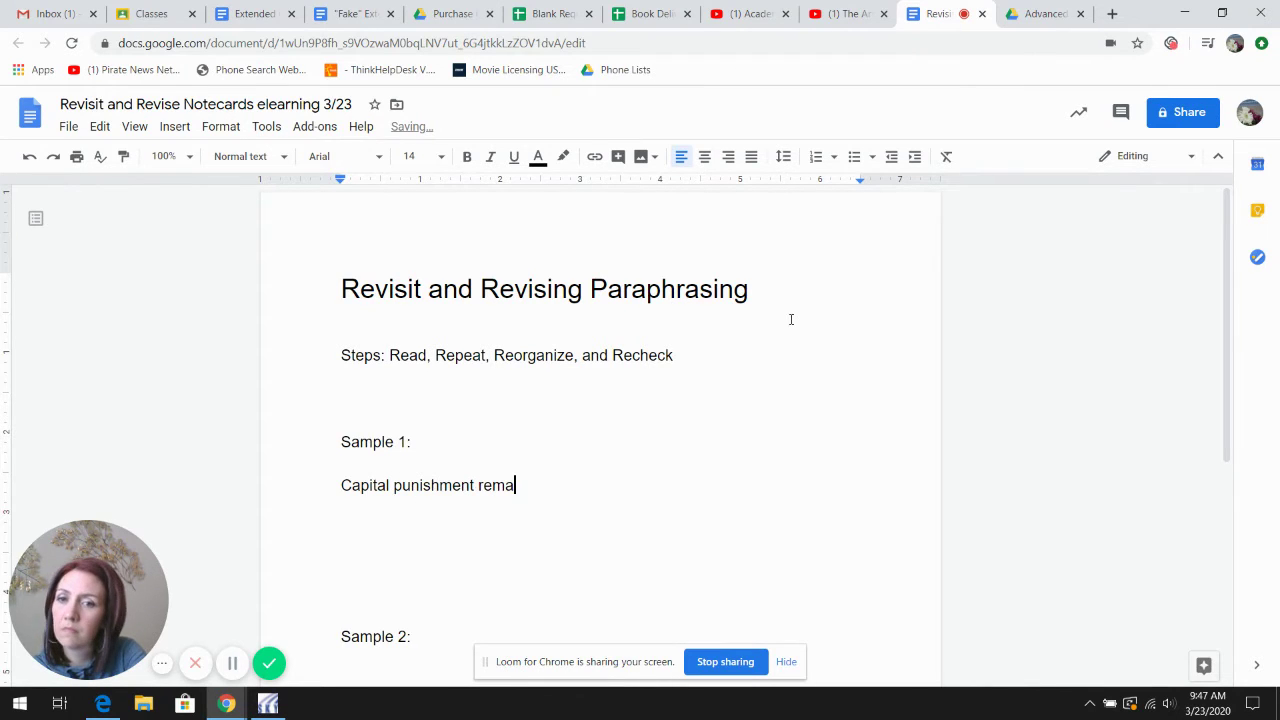
{"action": "type", "text": "ins un"}
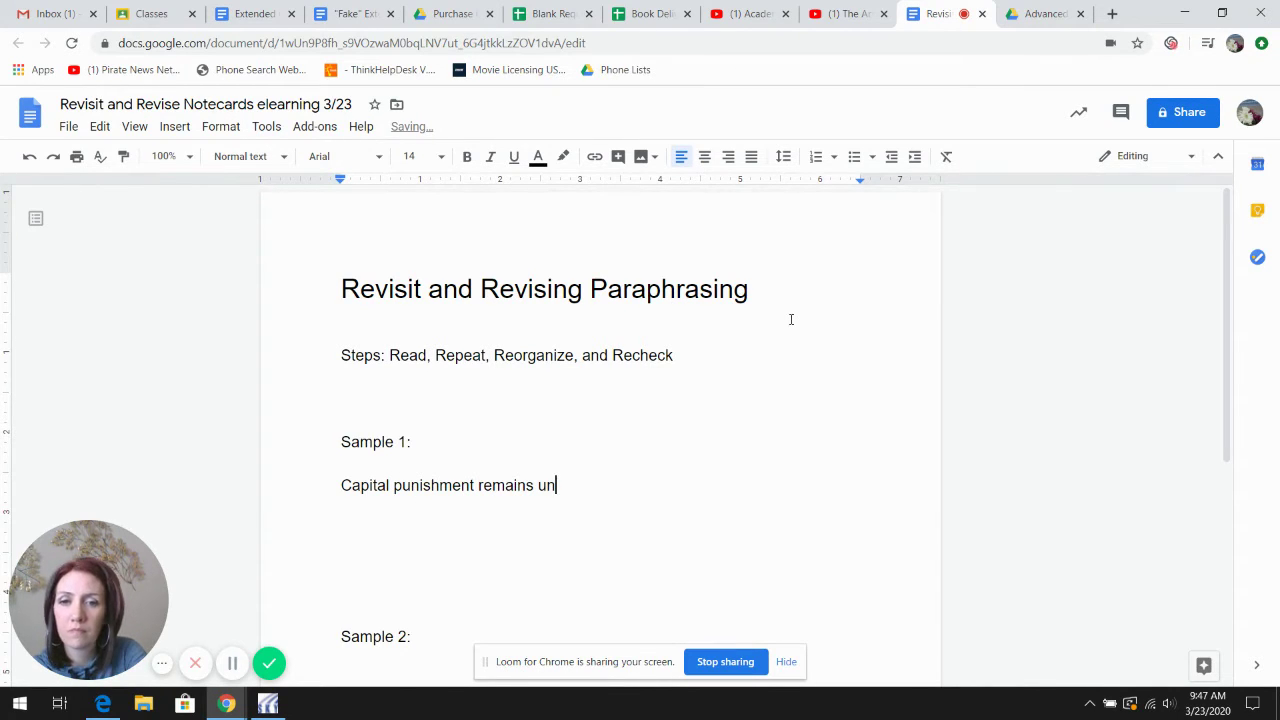
{"action": "type", "text": "changed in close to 60 nations"}
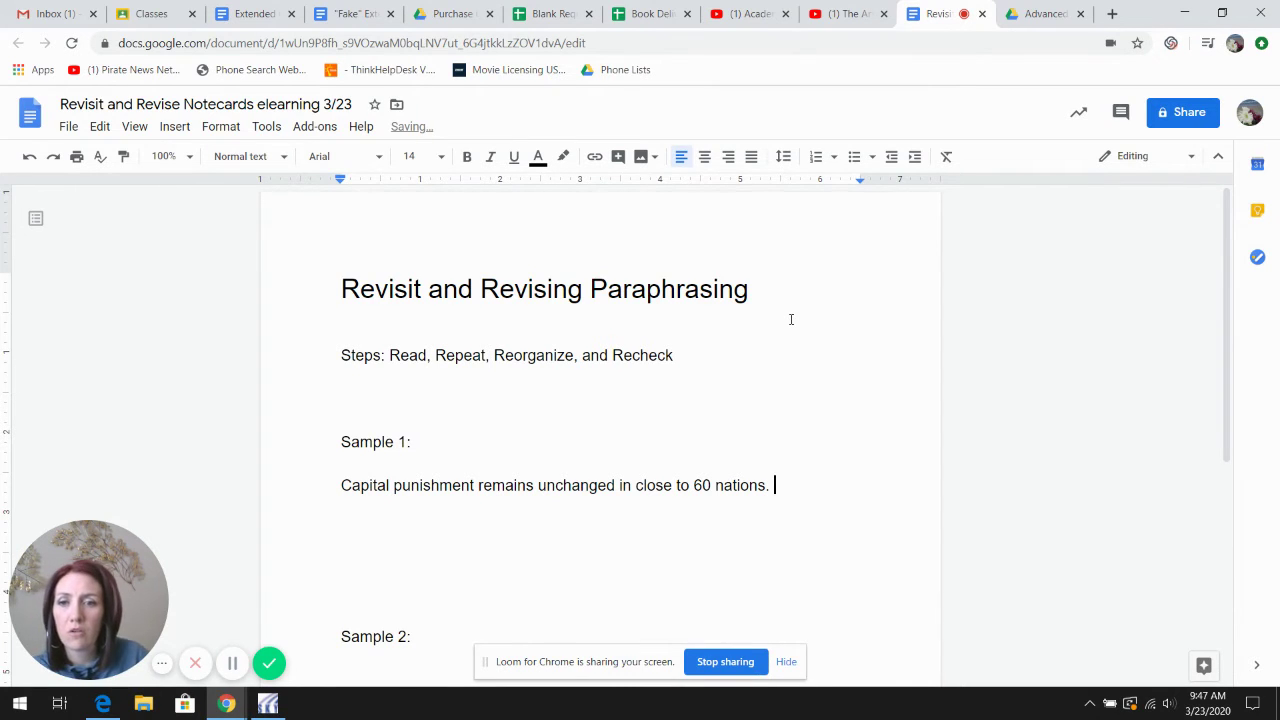
{"action": "type", "text": "."}
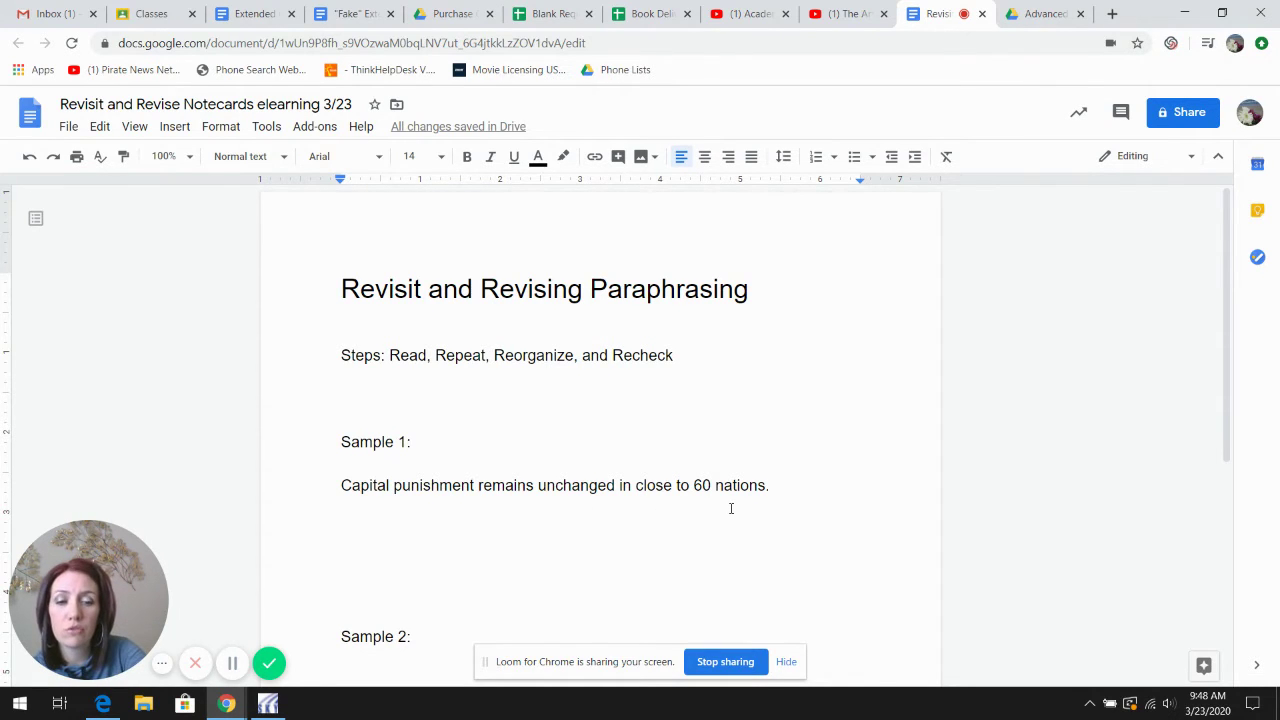
Extend the Sample 1 sentence with "including the United States." and start a new line below it.
{"action": "key", "text": "BackSpace"}
{"action": "key", "text": "BackSpace"}
{"action": "type", "text": "includ"}
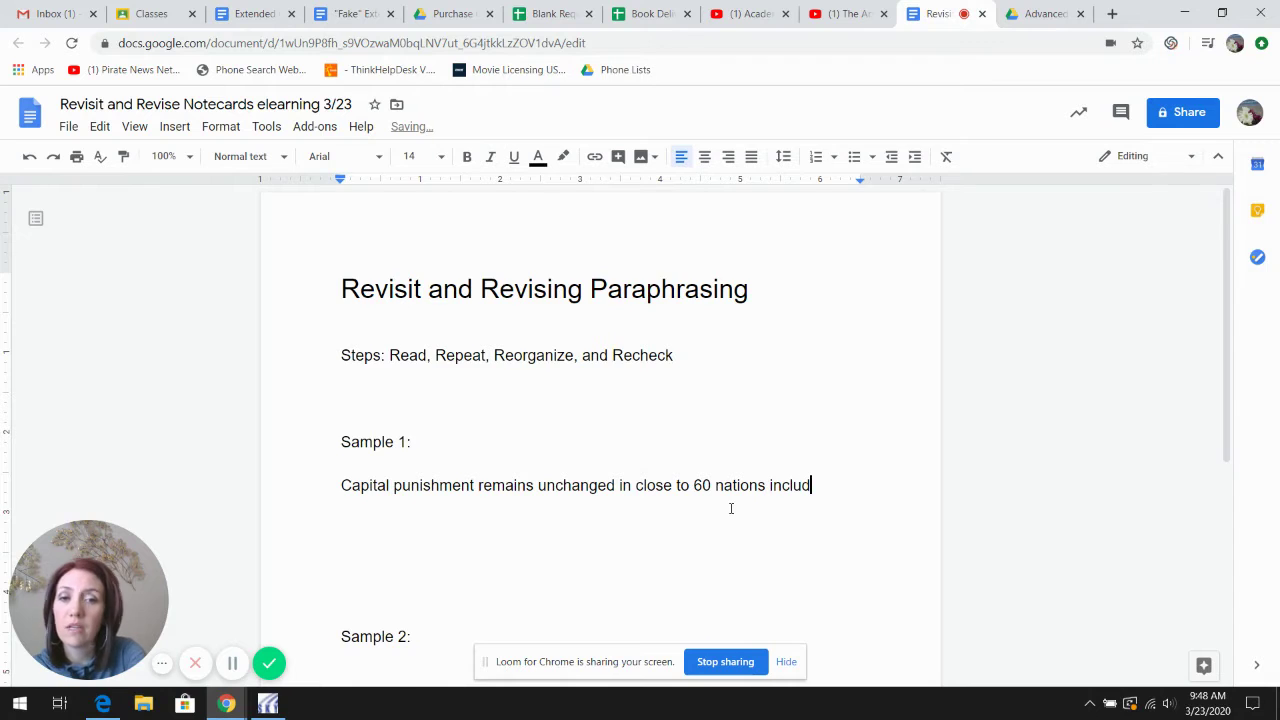
{"action": "type", "text": "ing the Unite"}
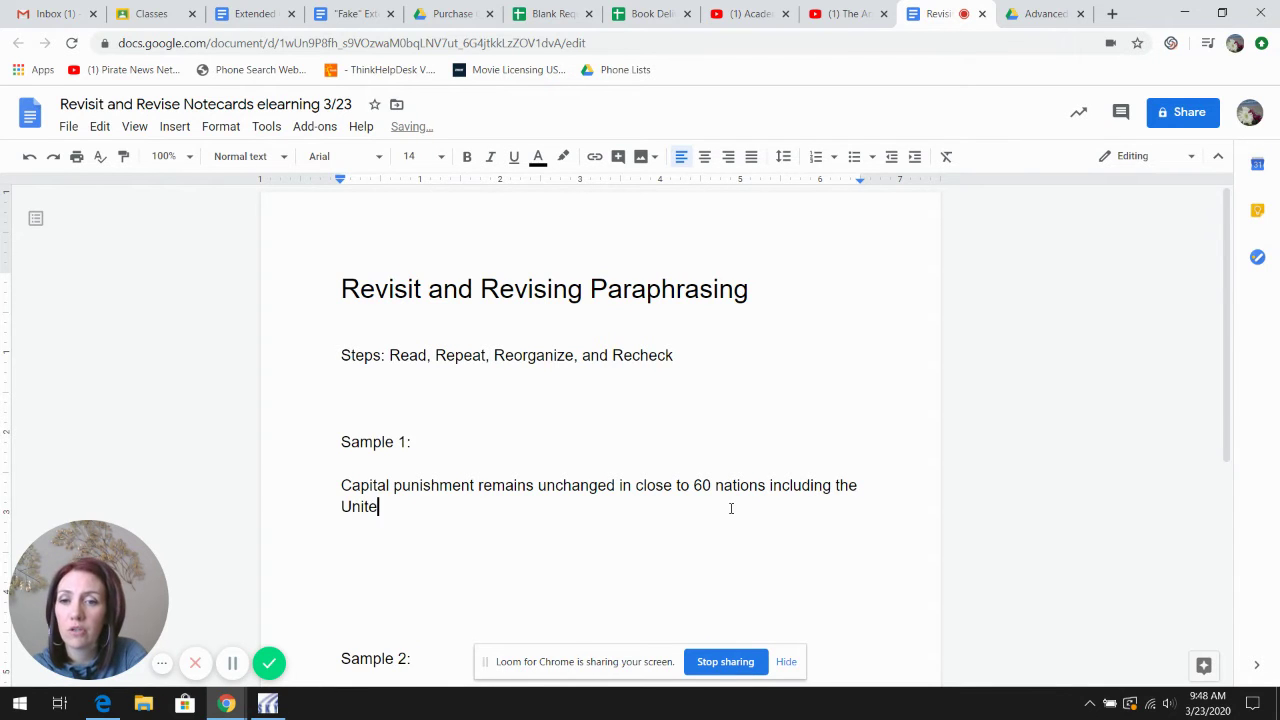
{"action": "type", "text": "d Statesm"}
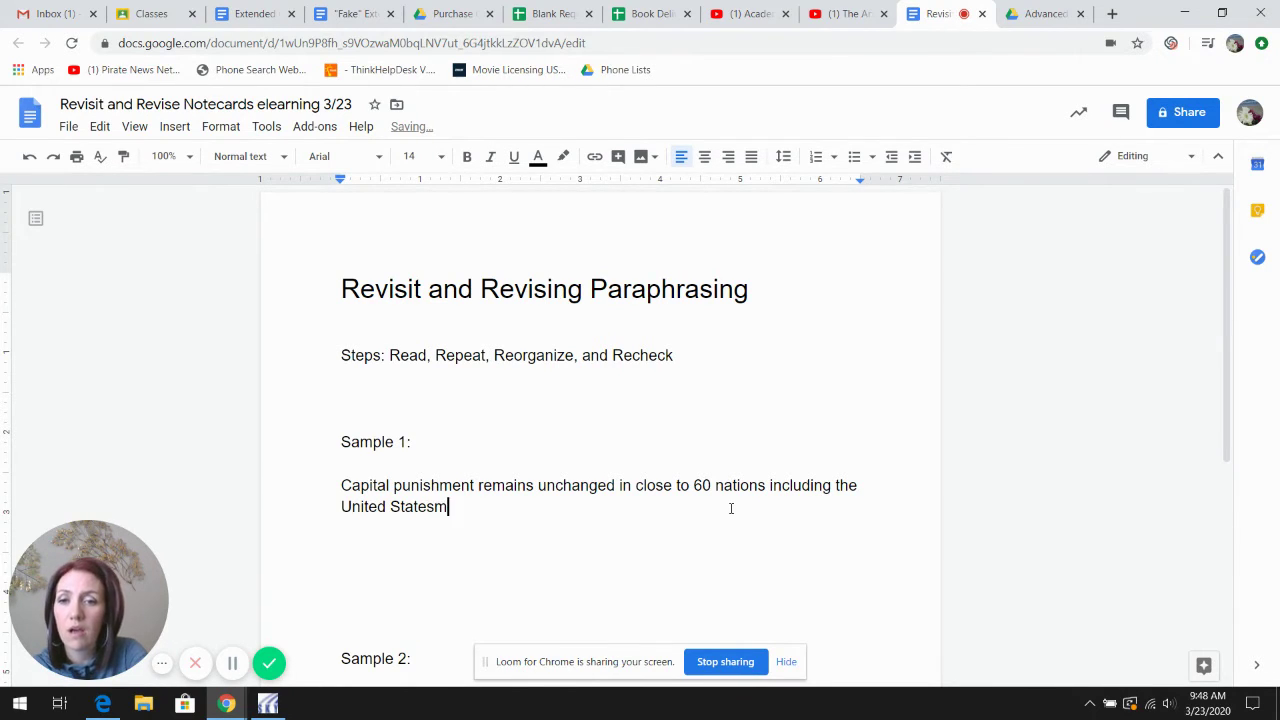
{"action": "key", "text": "BackSpace"}
{"action": "type", "text": "."}
{"action": "key", "text": "Return"}
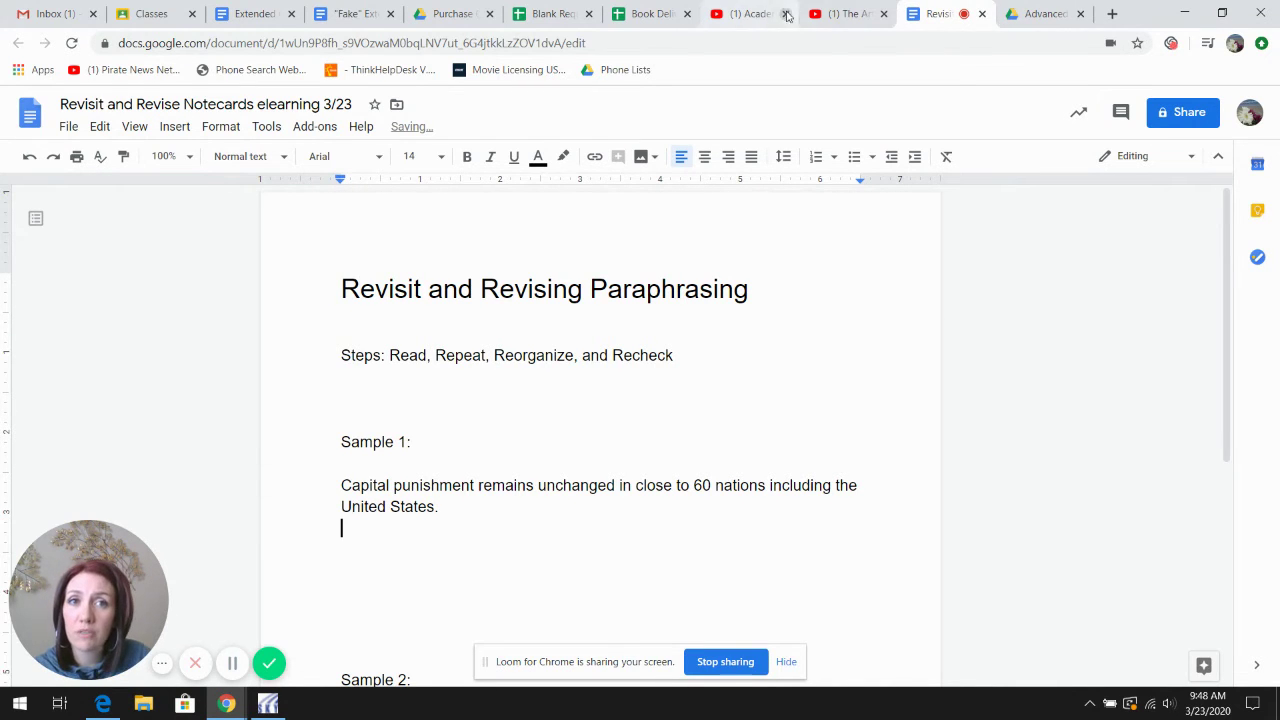
Copy the highlighted sentence about the 57 nations from the article PDF and paste it below the Sample 1 paraphrase.
{"action": "left_click", "coordinate": [1040, 14]}
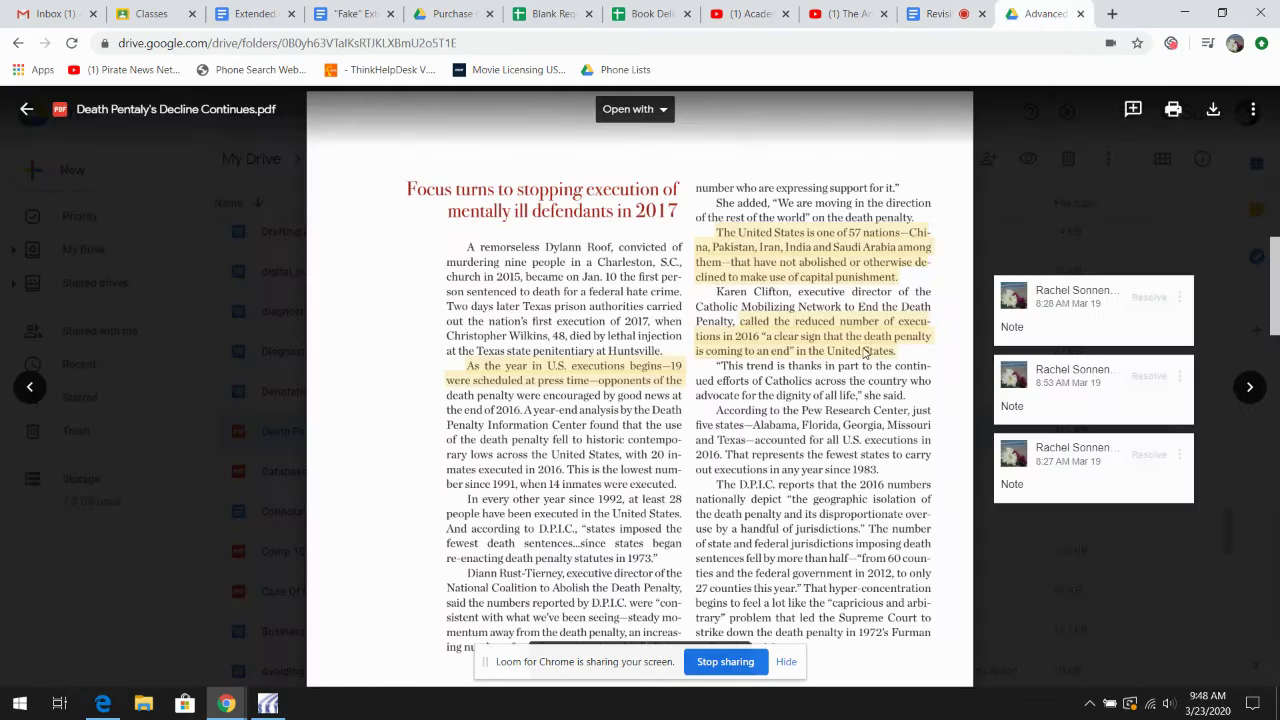
{"action": "left_click_drag", "start_coordinate": [716, 232], "coordinate": [886, 286]}
{"action": "key", "text": "ctrl+c"}
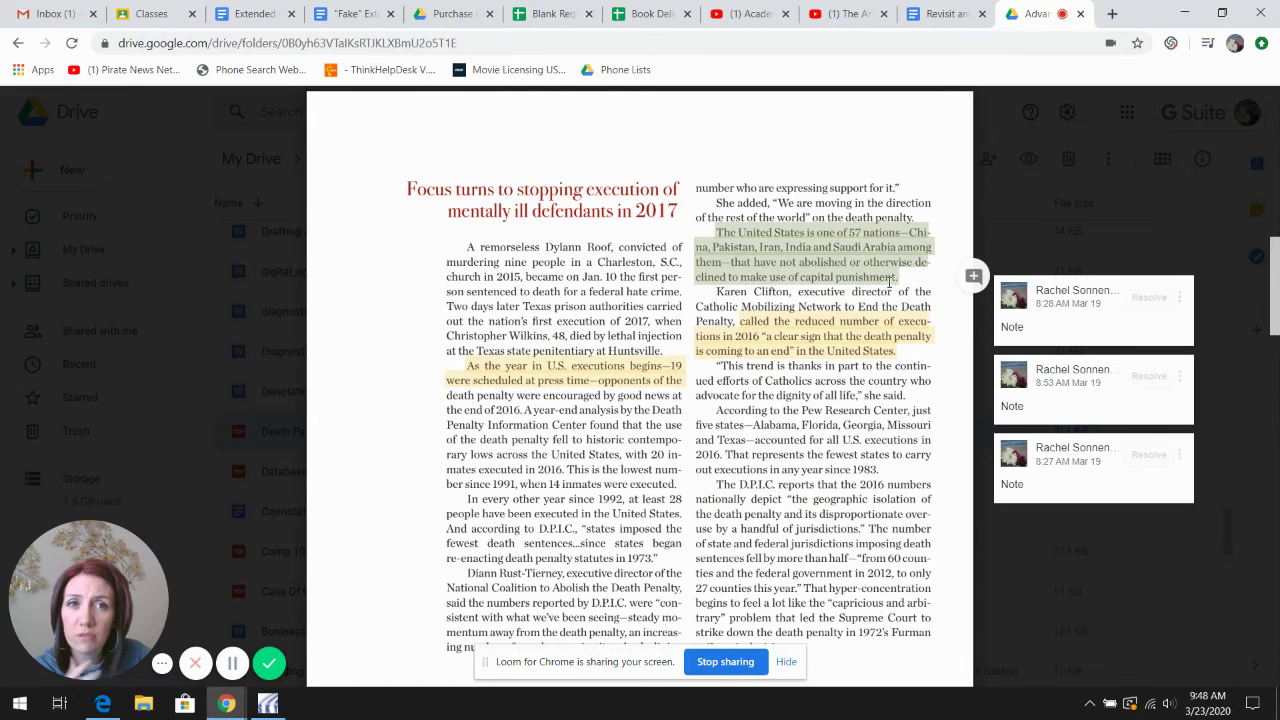
{"action": "left_click", "coordinate": [940, 14]}
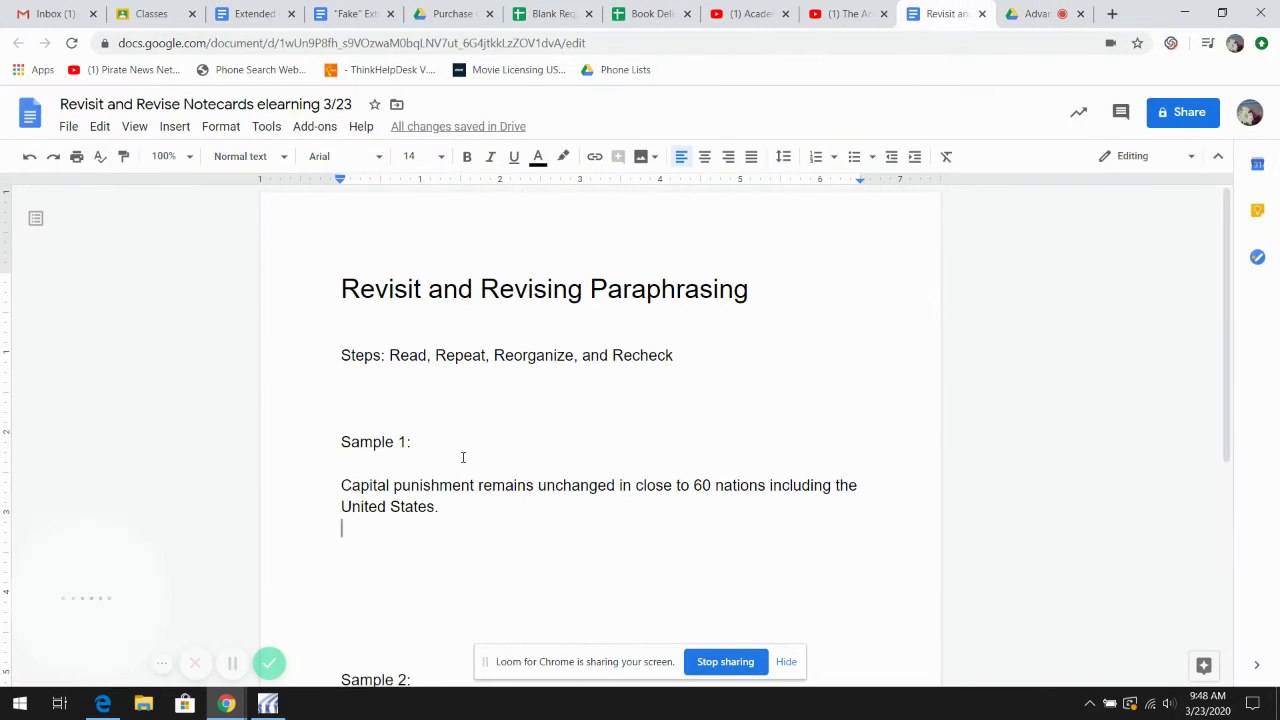
{"action": "key", "text": "ctrl+v"}
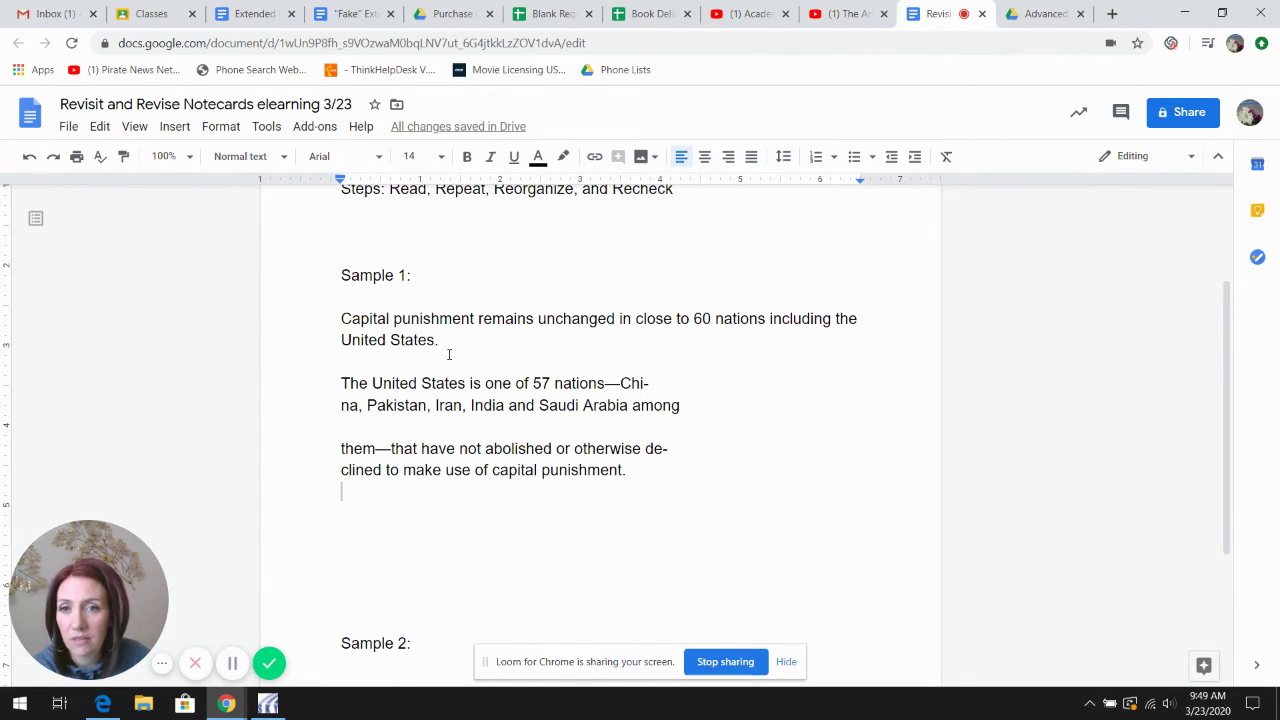
Remove two blank lines above the Sample 2 heading.
{"action": "scroll", "coordinate": [448, 433], "scroll_direction": "down", "scroll_amount": 2}
{"action": "left_click", "coordinate": [374, 450]}
{"action": "key", "text": "BackSpace"}
{"action": "key", "text": "BackSpace"}
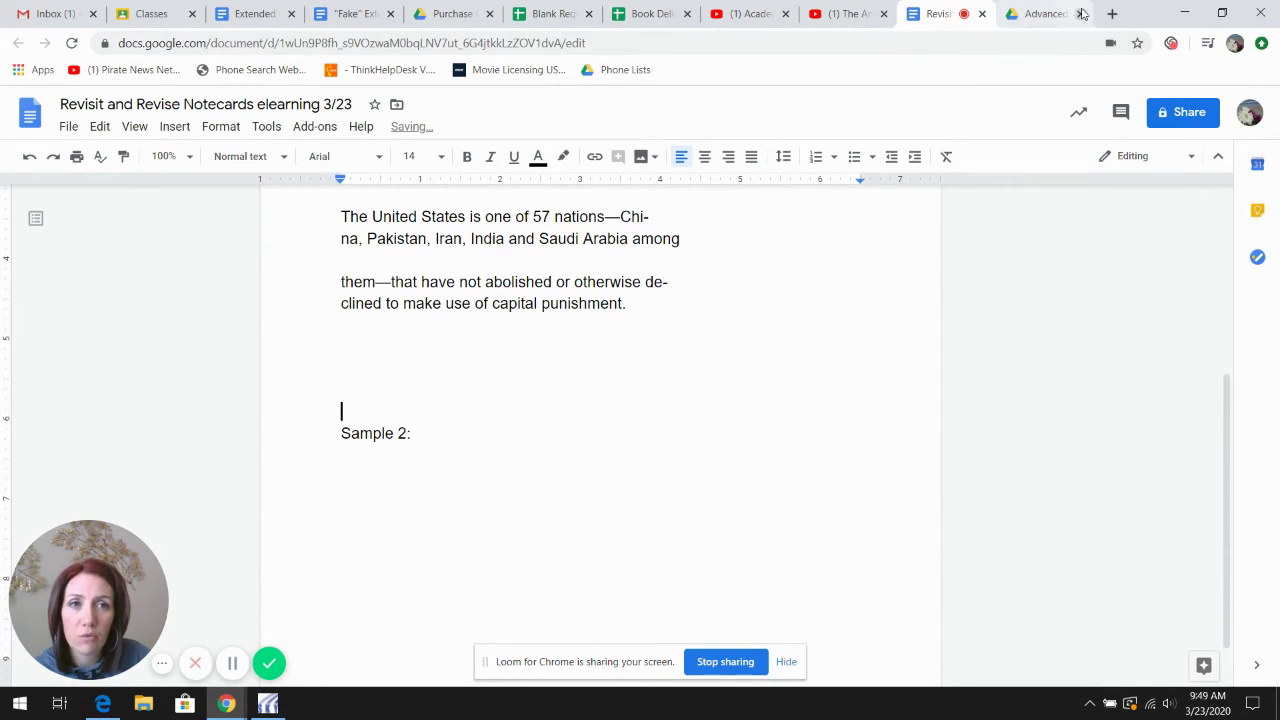
Read the article PDF's highlighted passage on the U.S. Supreme Court banning certain executions, and return to the notecards document.
{"action": "left_click", "coordinate": [1045, 14]}
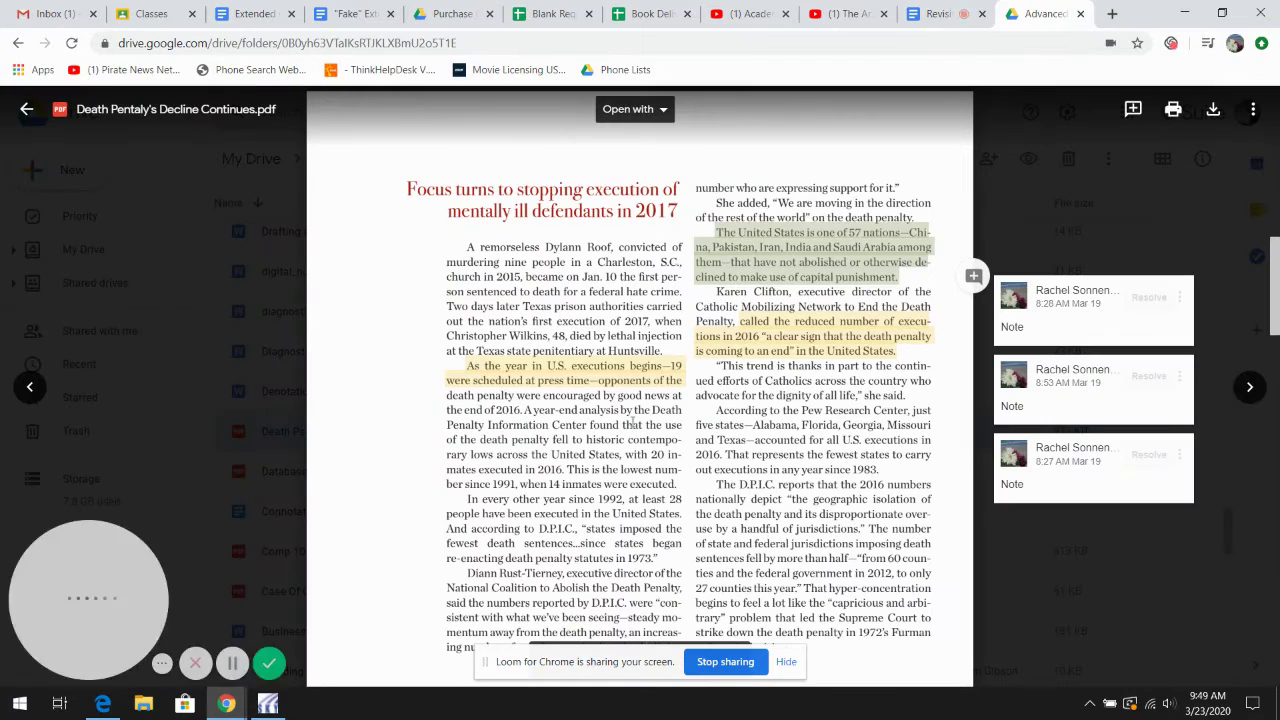
{"action": "scroll", "coordinate": [706, 441], "scroll_direction": "down", "scroll_amount": 6}
{"action": "scroll", "coordinate": [706, 441], "scroll_direction": "down", "scroll_amount": 2}
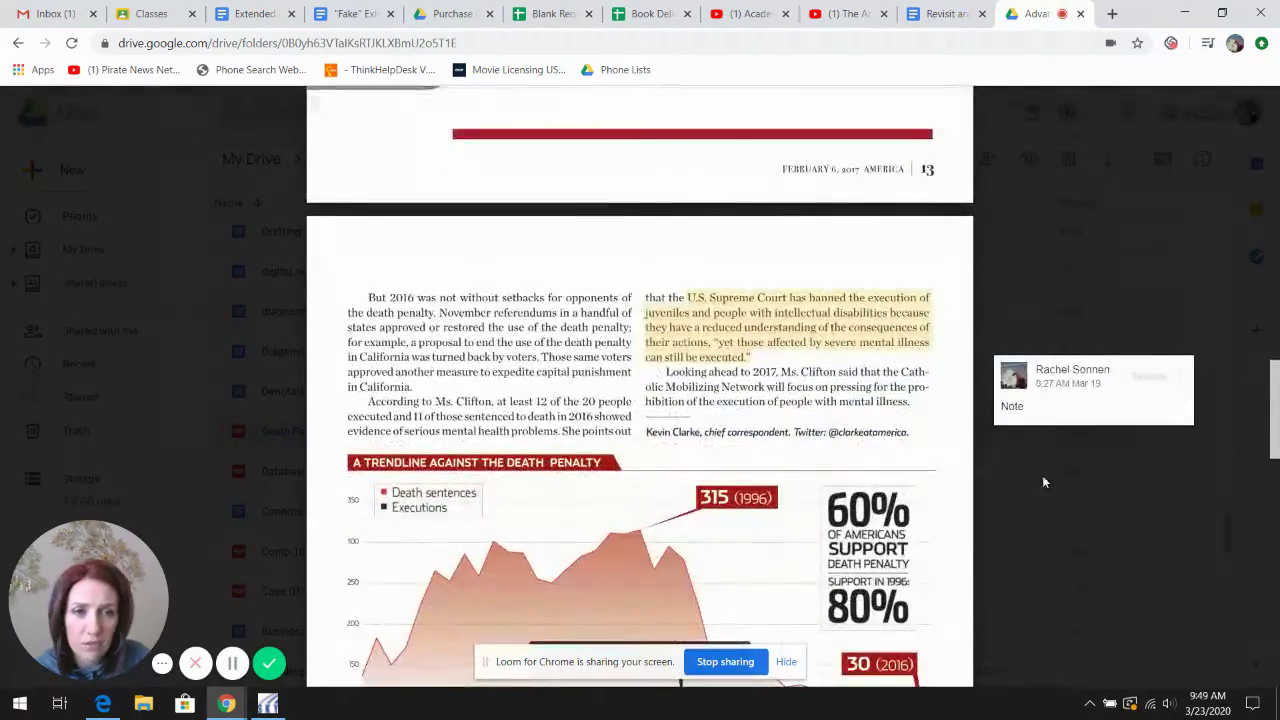
{"action": "left_click", "coordinate": [945, 16]}
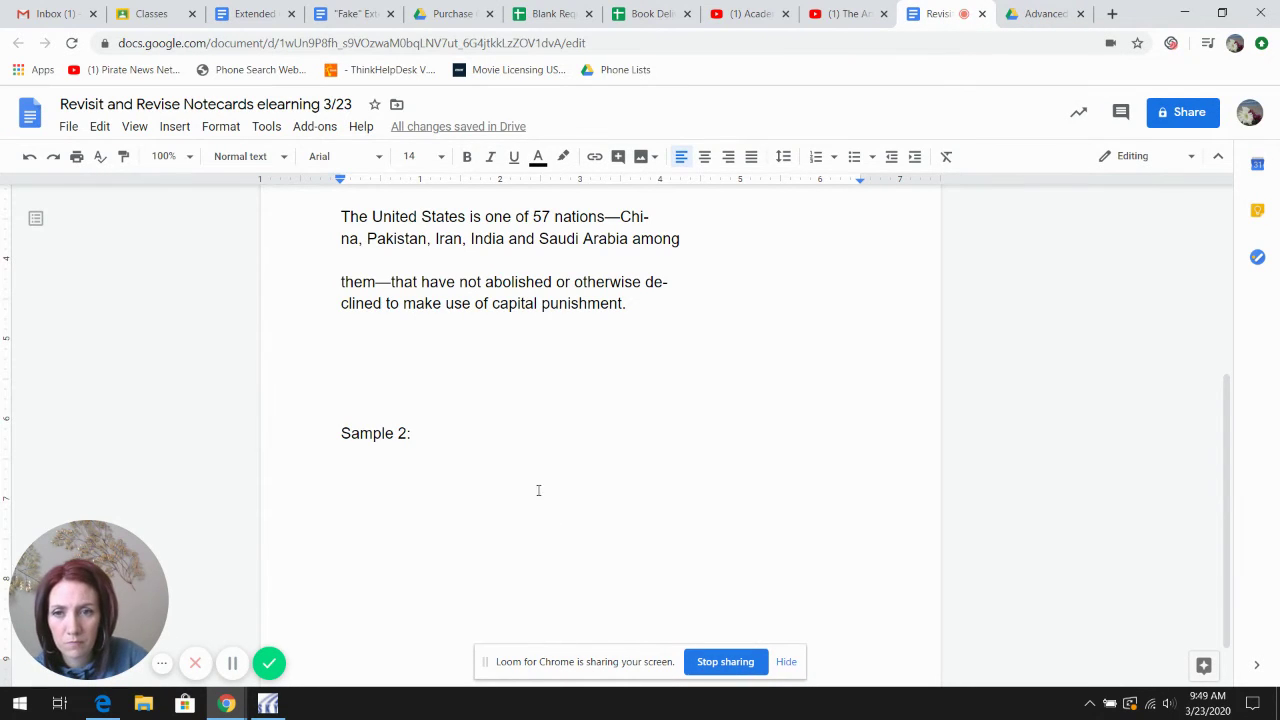
Begin the paraphrase under Sample 2 with "Due to intellectual impairment", correcting the spelling of "intellectual".
{"action": "key", "text": "Return"}
{"action": "type", "text": "Due to"}
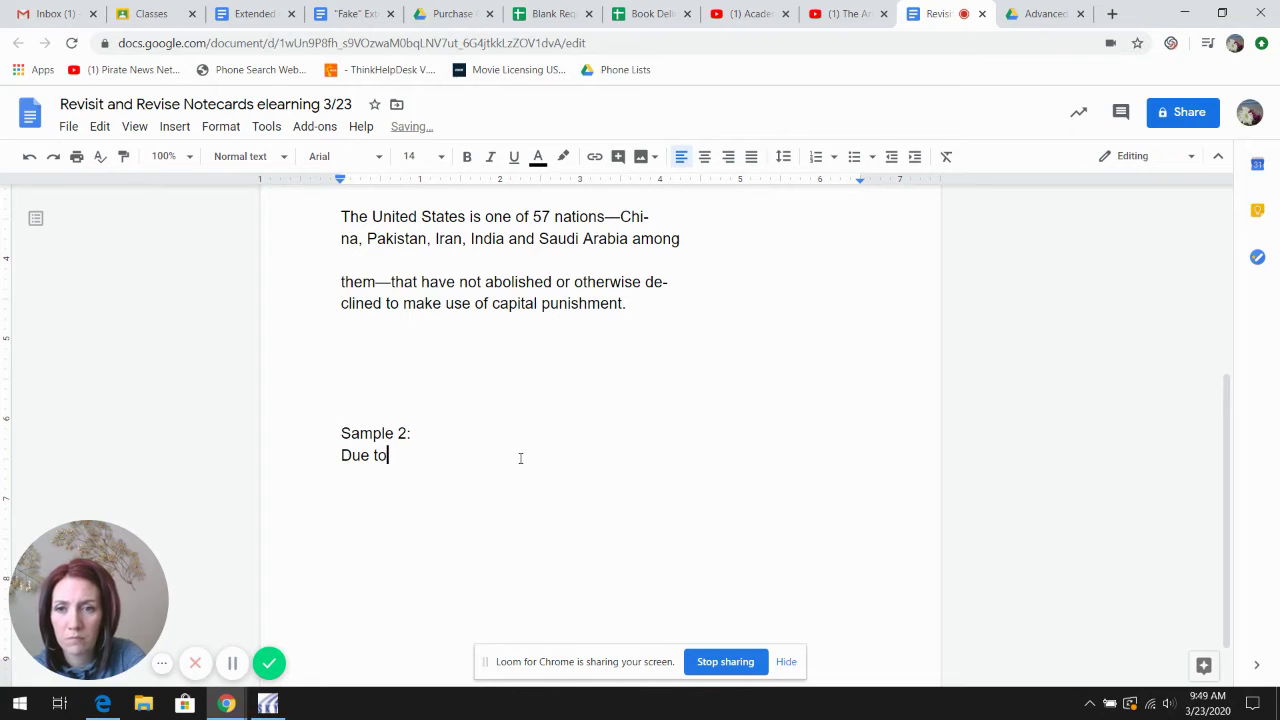
{"action": "type", "text": " intellec"}
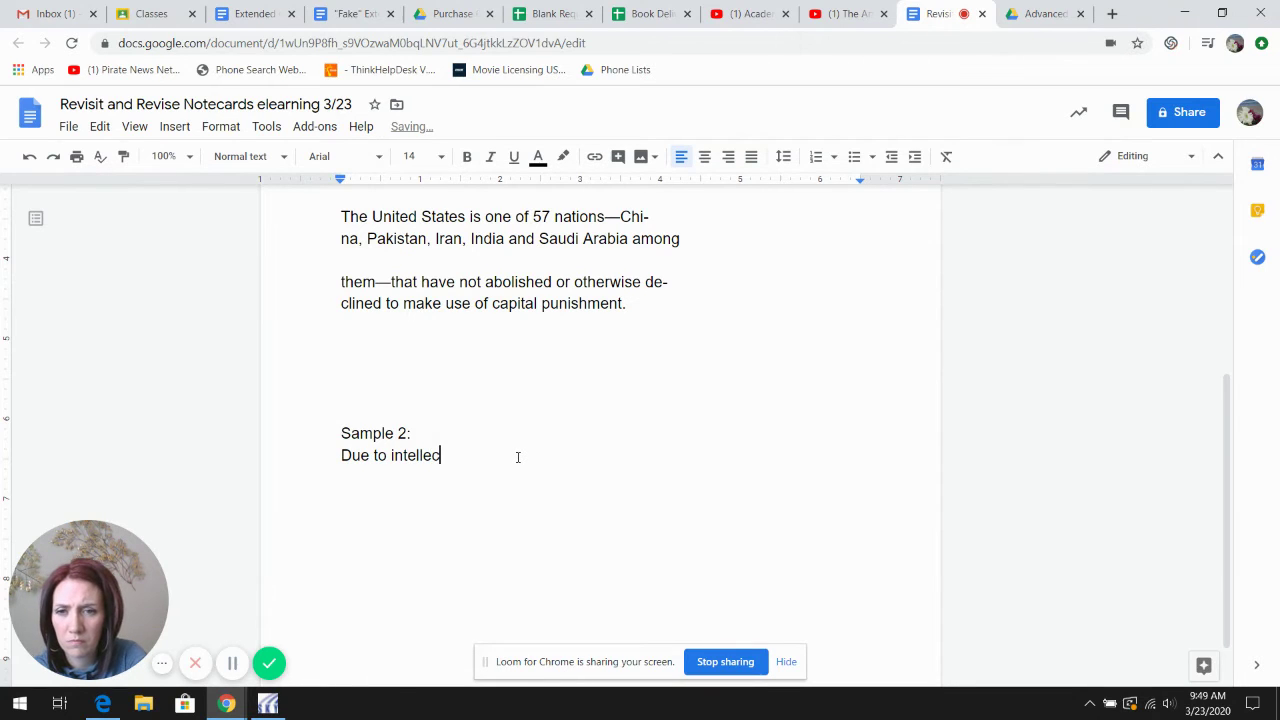
{"action": "type", "text": "utual "}
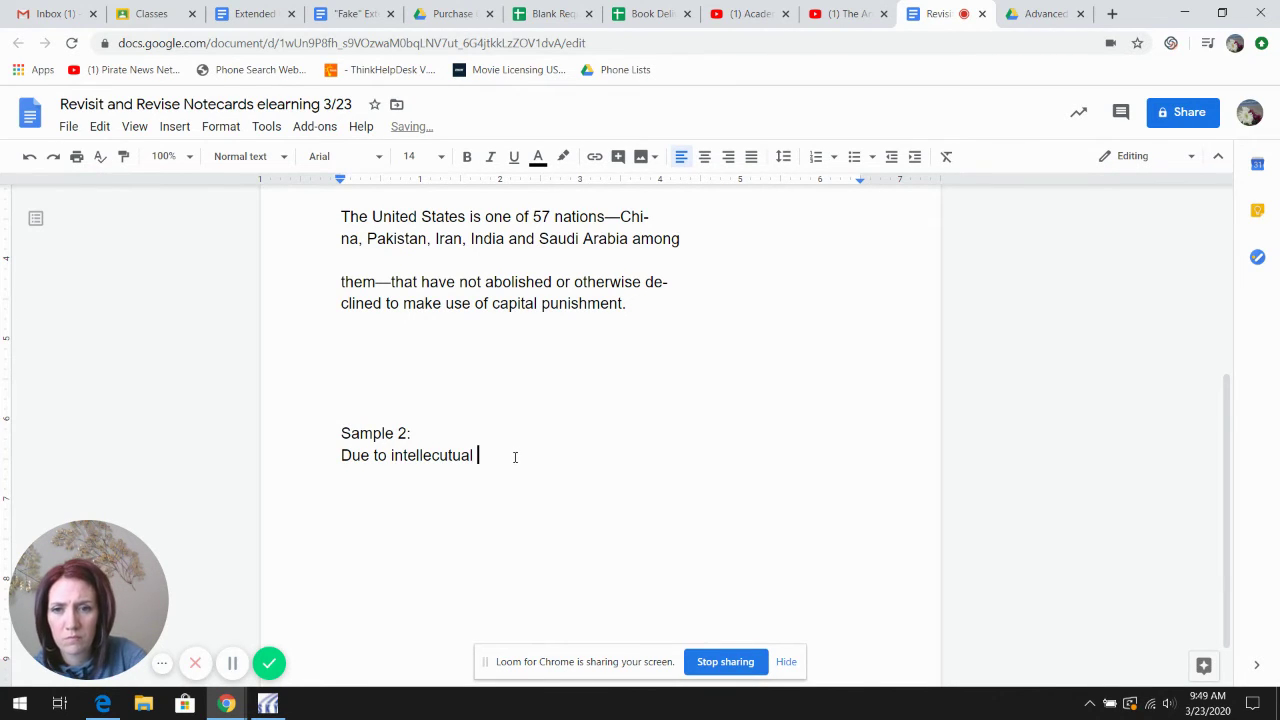
{"action": "type", "text": "impairment"}
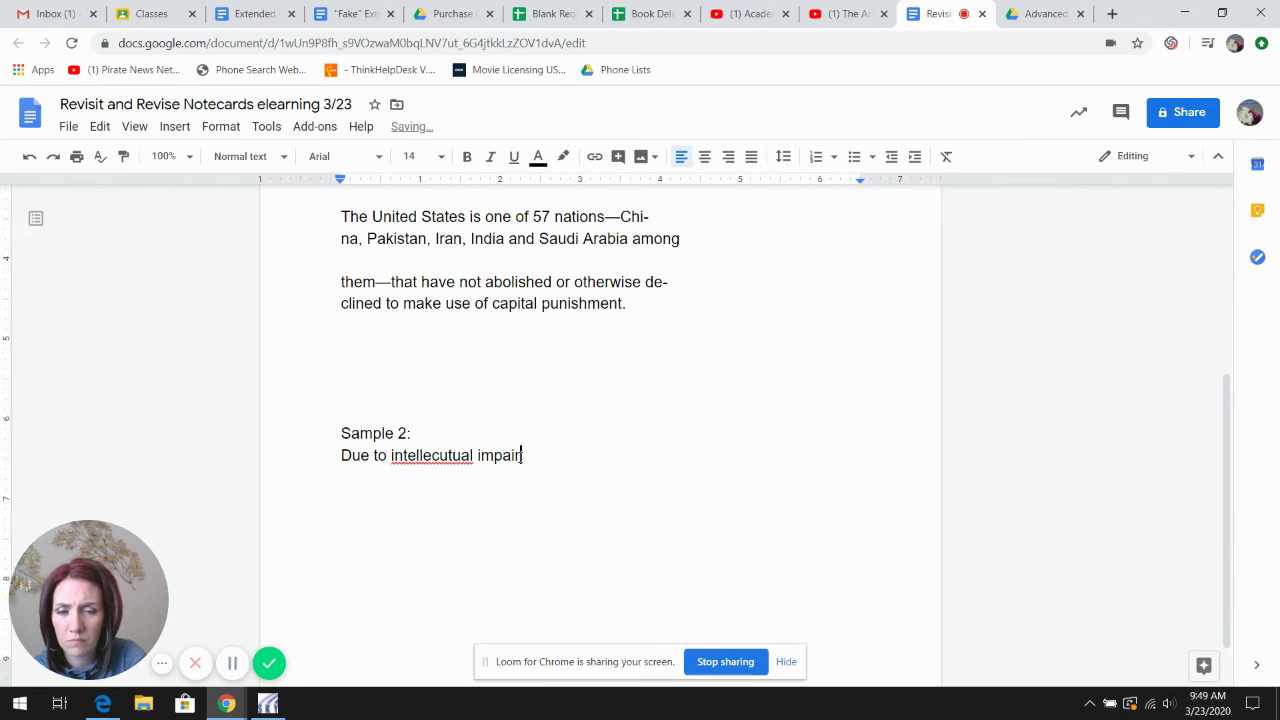
{"action": "right_click", "coordinate": [427, 456]}
{"action": "left_click", "coordinate": [470, 497]}
{"action": "left_click", "coordinate": [571, 455]}
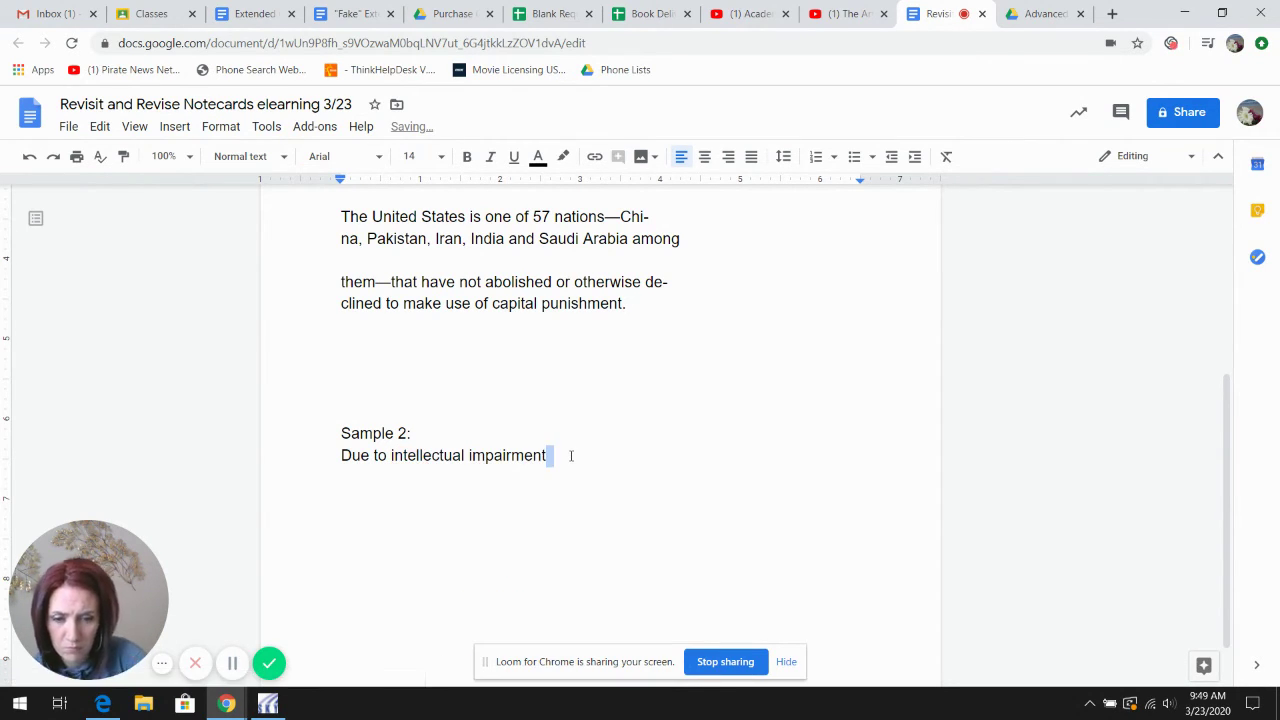
Continue the Sample 2 paraphrase with "hindering the understanding of consequences," after "impairment", fixing the spelling of "consequences".
{"action": "type", "text": "hindering"}
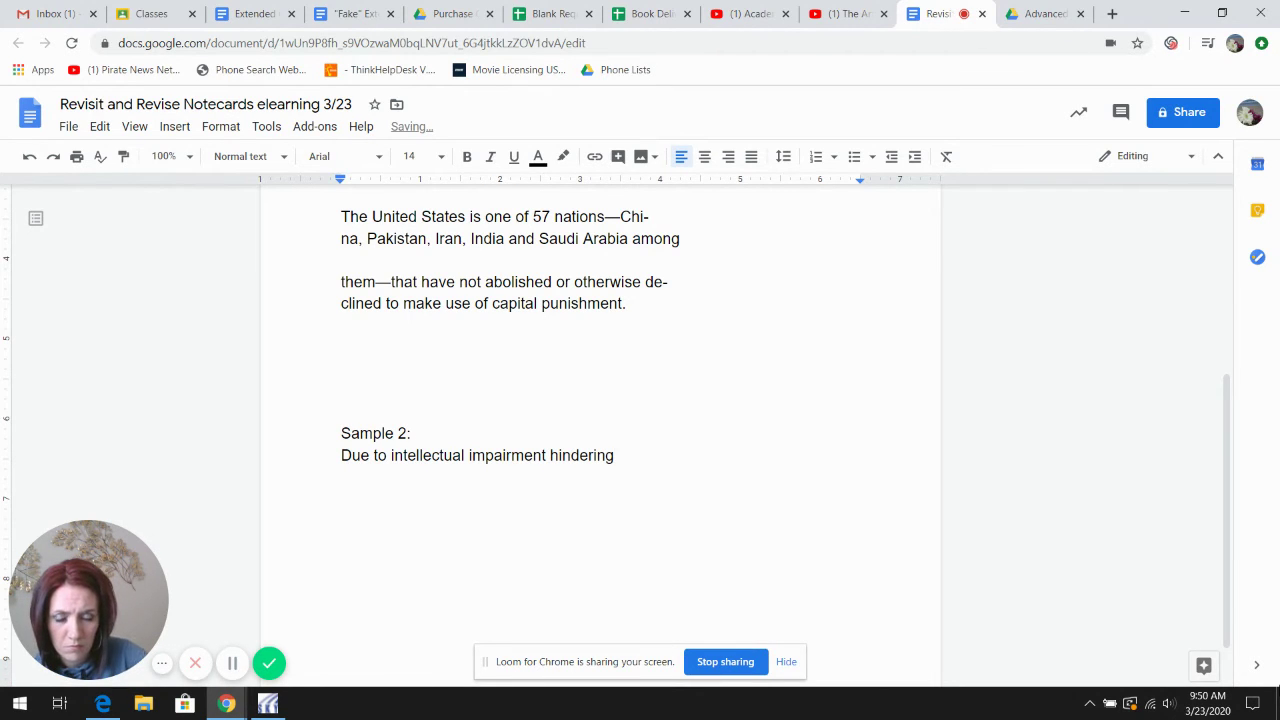
{"action": "type", "text": " the understanding "}
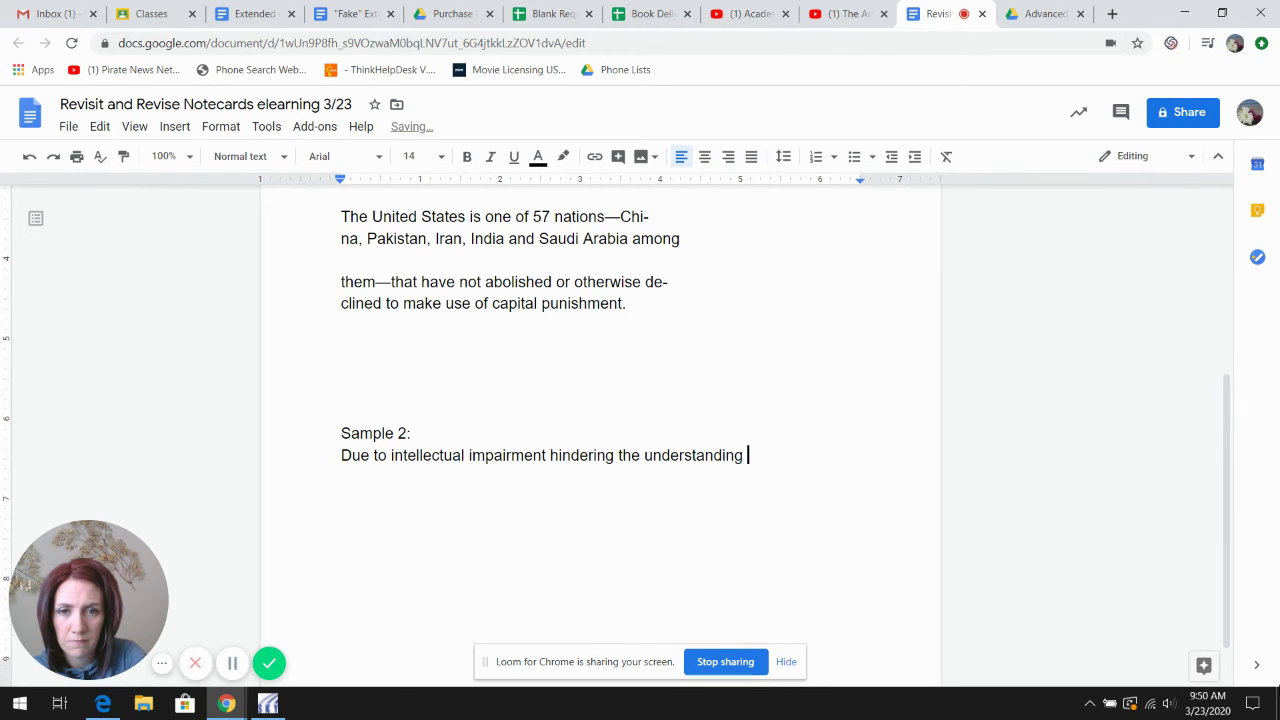
{"action": "type", "text": "of condequ"}
{"action": "key", "text": "BackSpace"}
{"action": "key", "text": "BackSpace"}
{"action": "key", "text": "BackSpace"}
{"action": "key", "text": "BackSpace"}
{"action": "type", "text": "sequenc"}
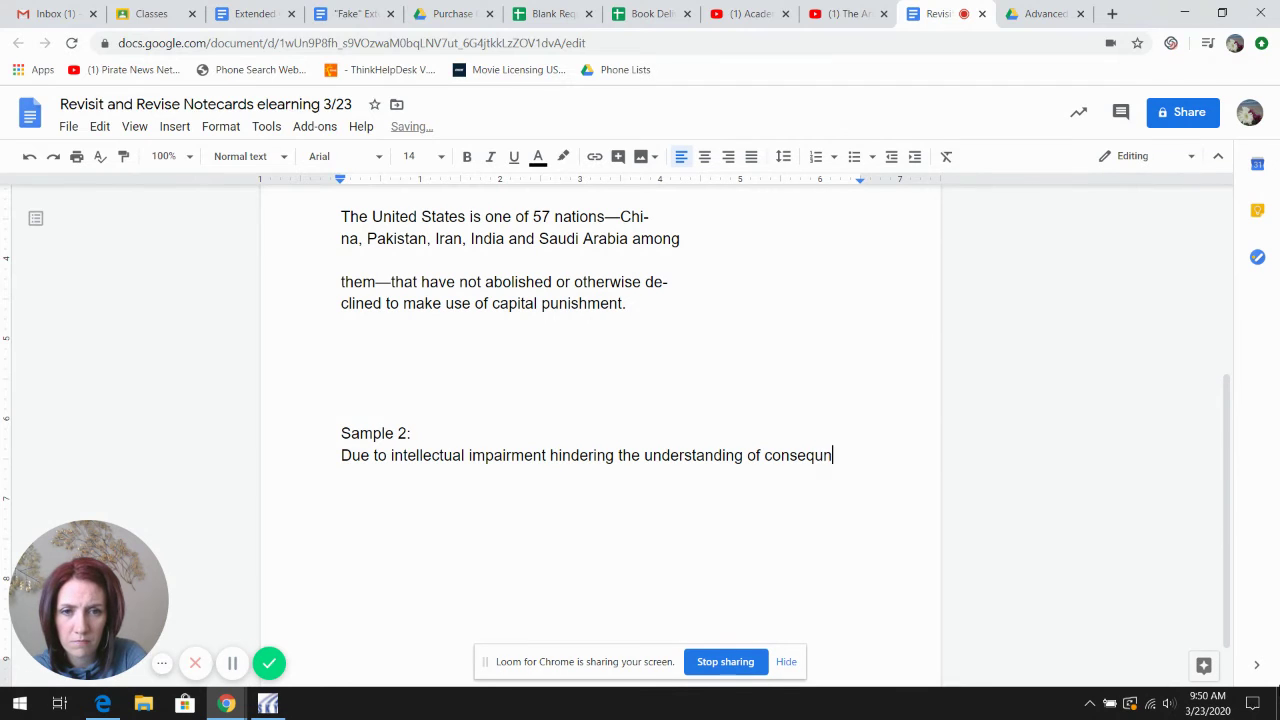
{"action": "type", "text": "es, "}
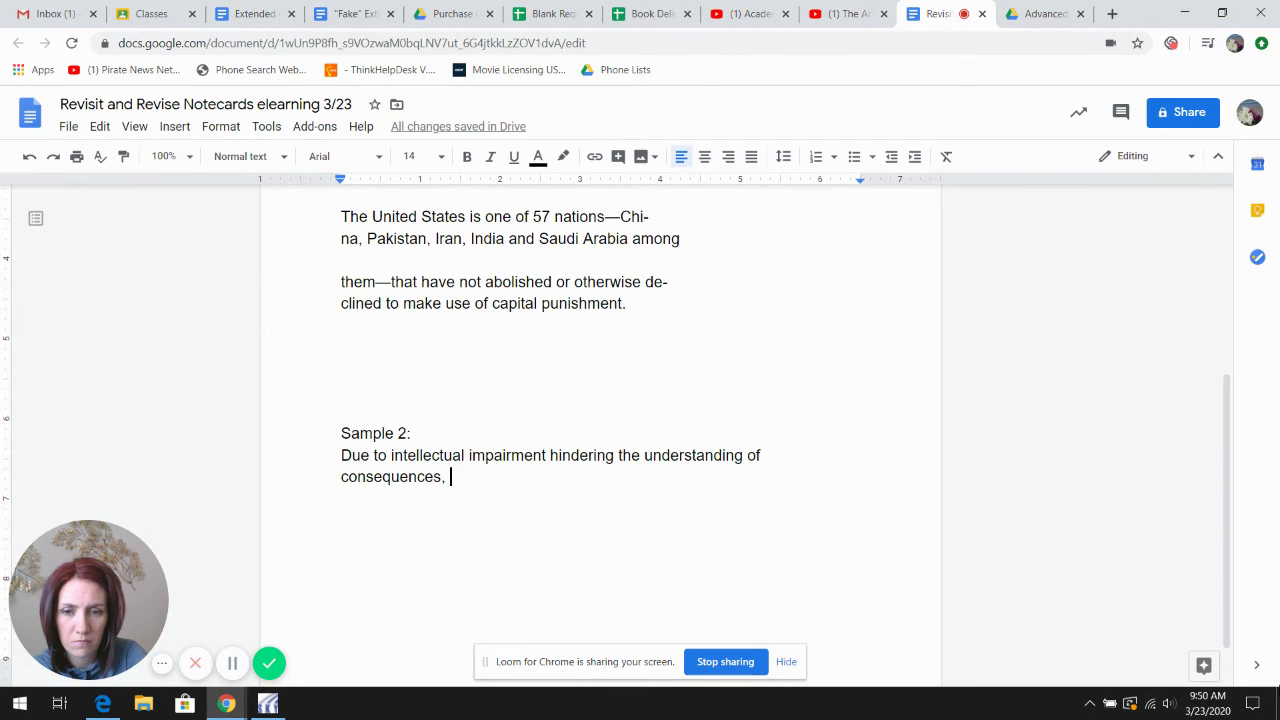
Add "capital punishment rules apply to two specific groups of indivdiuals," to the Sample 2 paraphrase, checking the article PDF's highlighted passage for the affected groups.
{"action": "type", "text": "capital punishment"}
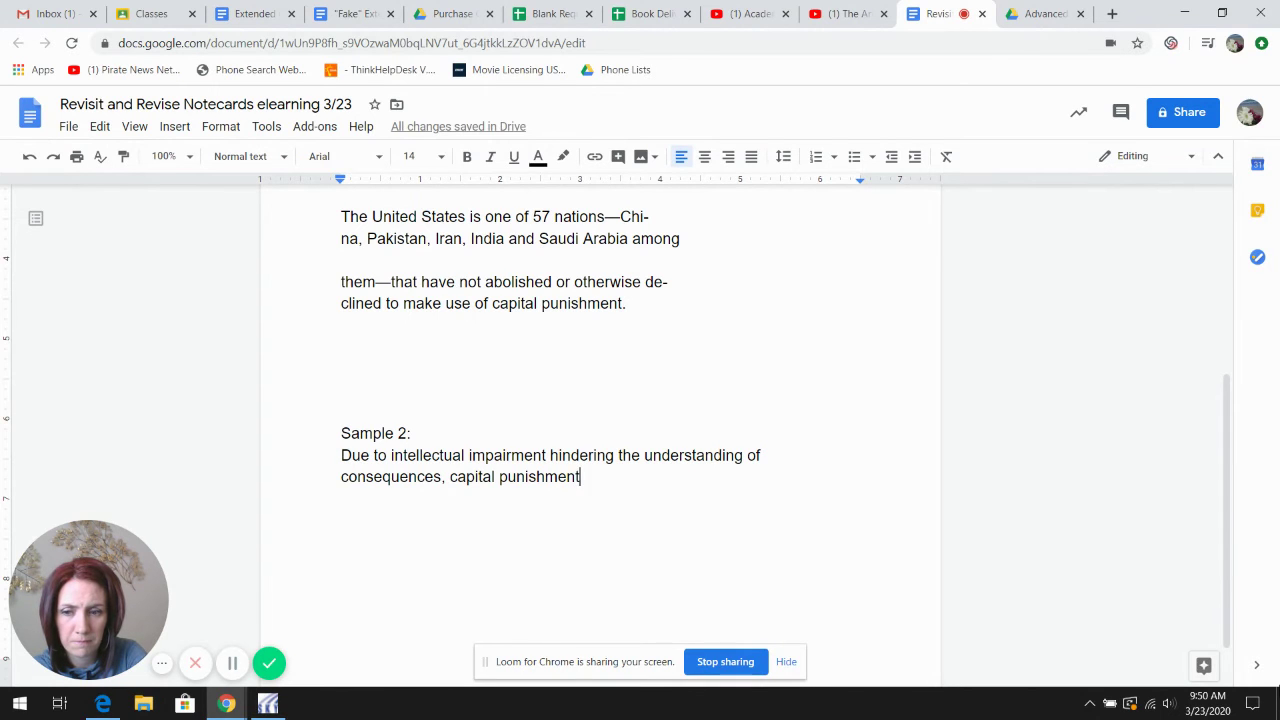
{"action": "type", "text": " rul"}
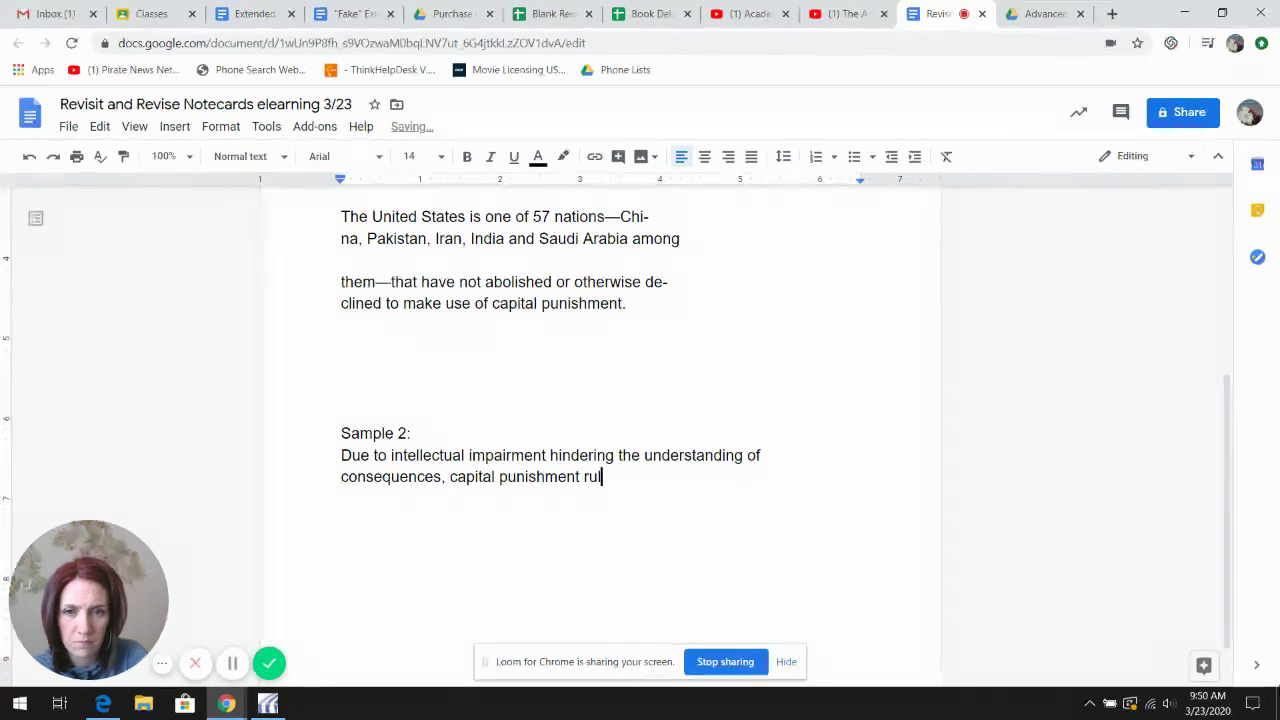
{"action": "type", "text": "es apply to"}
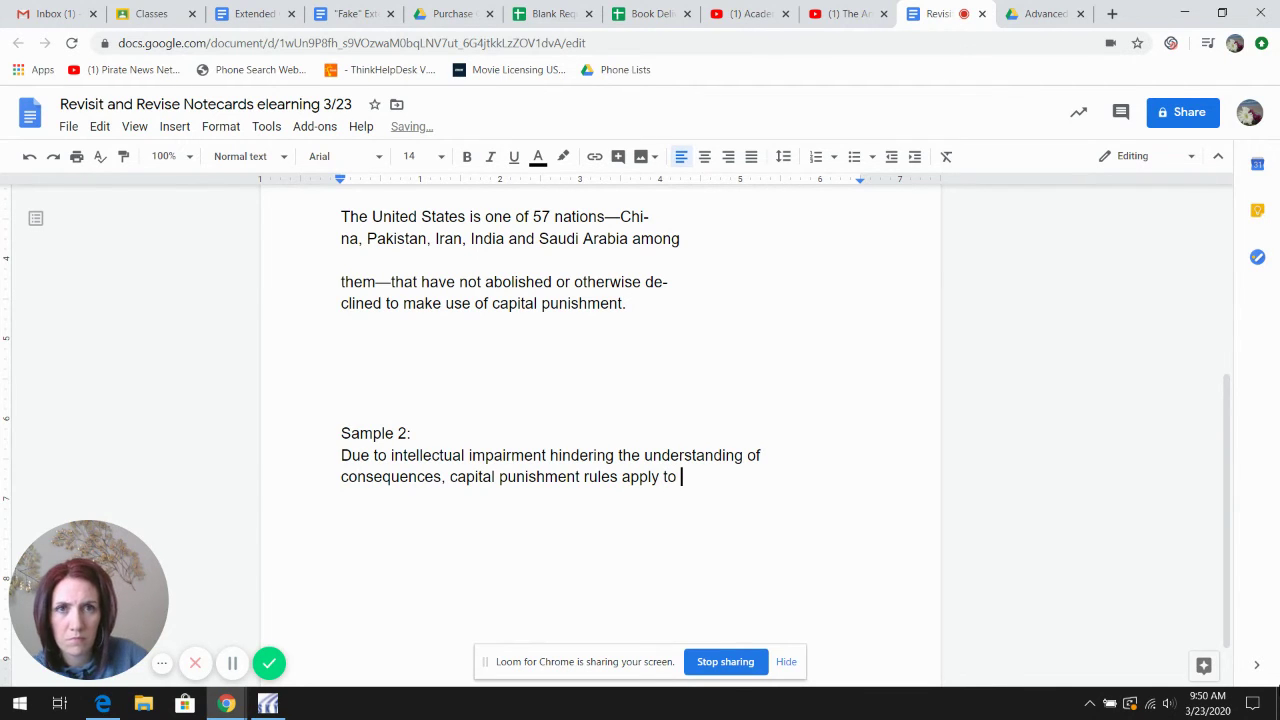
{"action": "left_click", "coordinate": [1036, 10]}
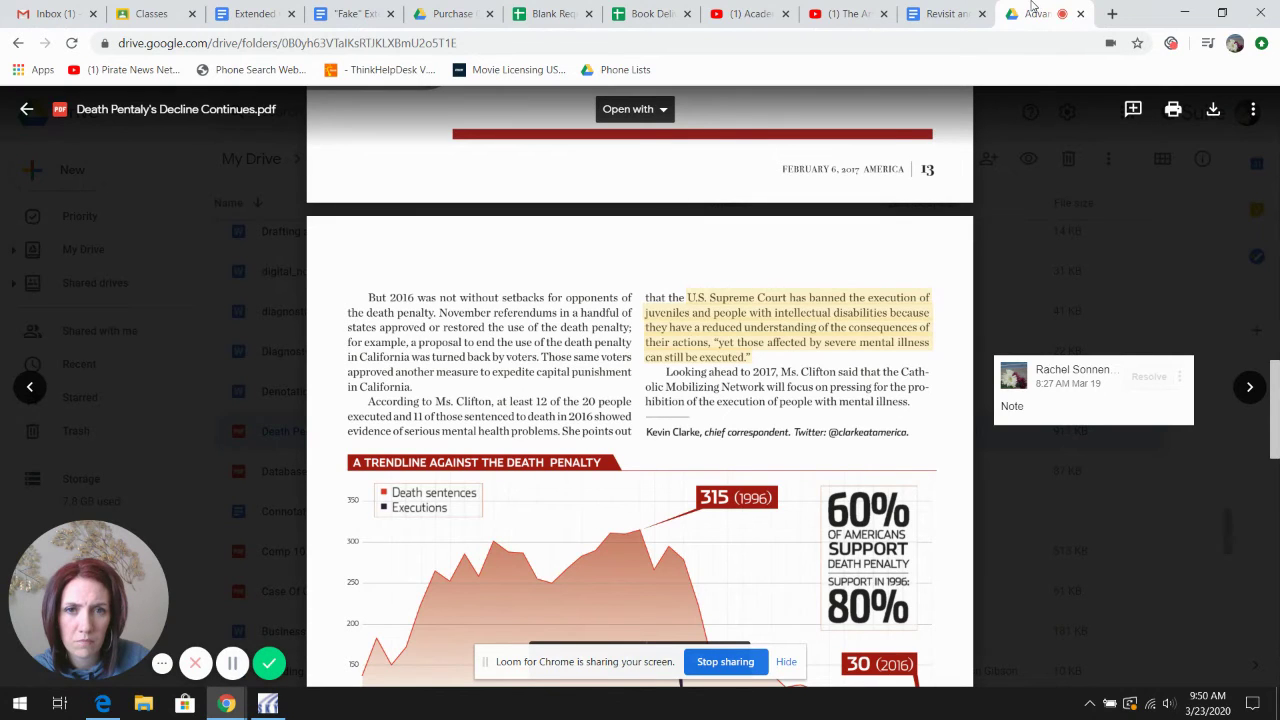
{"action": "left_click", "coordinate": [966, 10]}
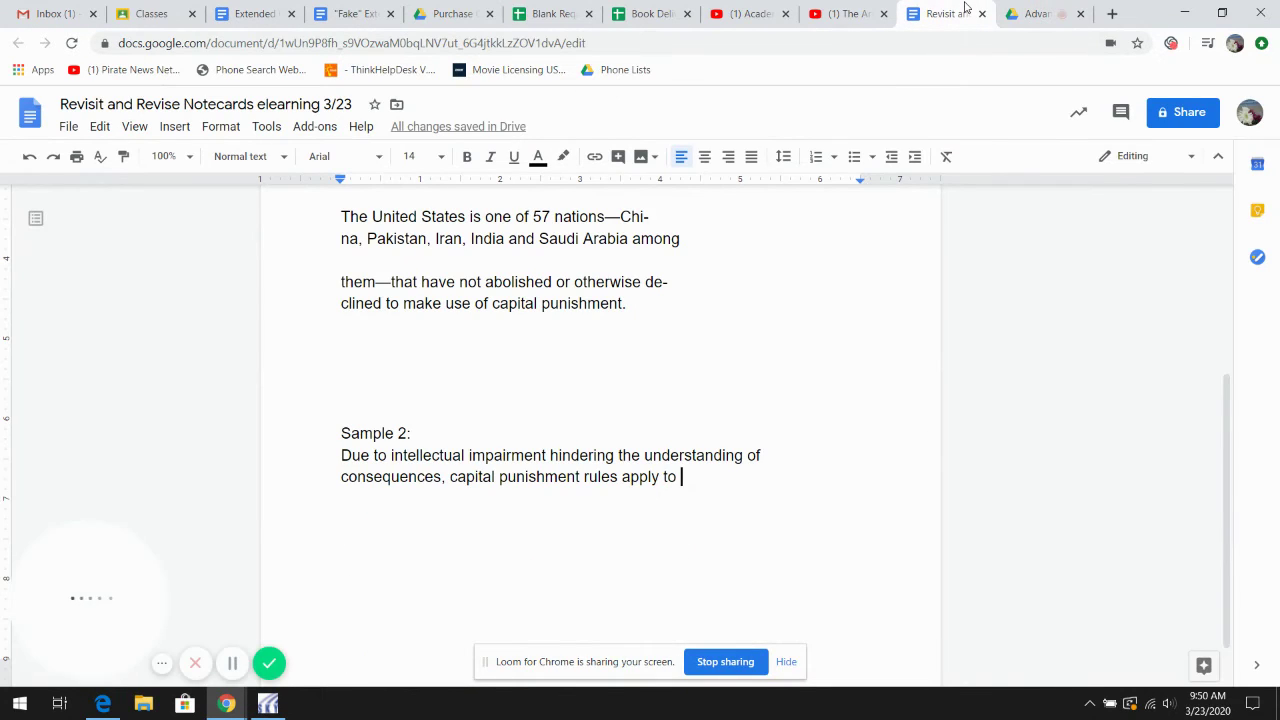
{"action": "type", "text": "two specific groups of indi"}
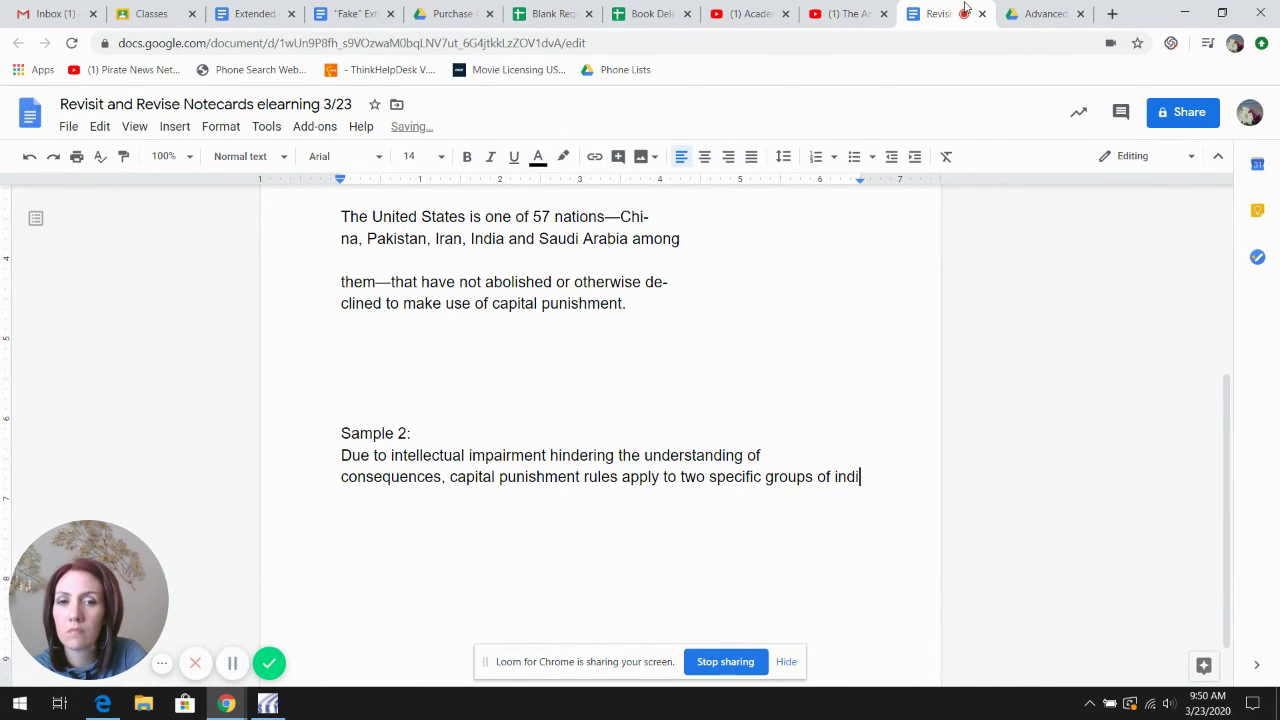
{"action": "type", "text": "vdiuals, "}
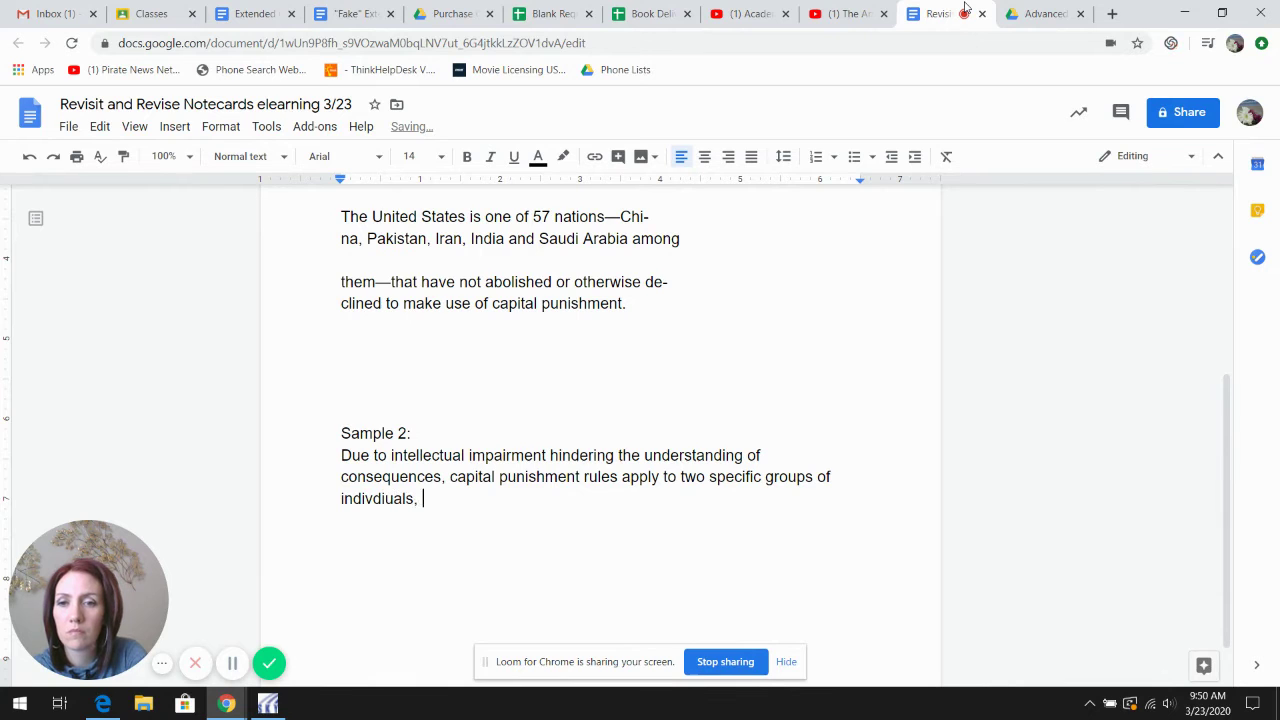
Finish the Sample 2 paraphrase with "jueviles as well as those with disabilities.", rechecking the article PDF for wording, and leave a blank line below.
{"action": "type", "text": "juevi"}
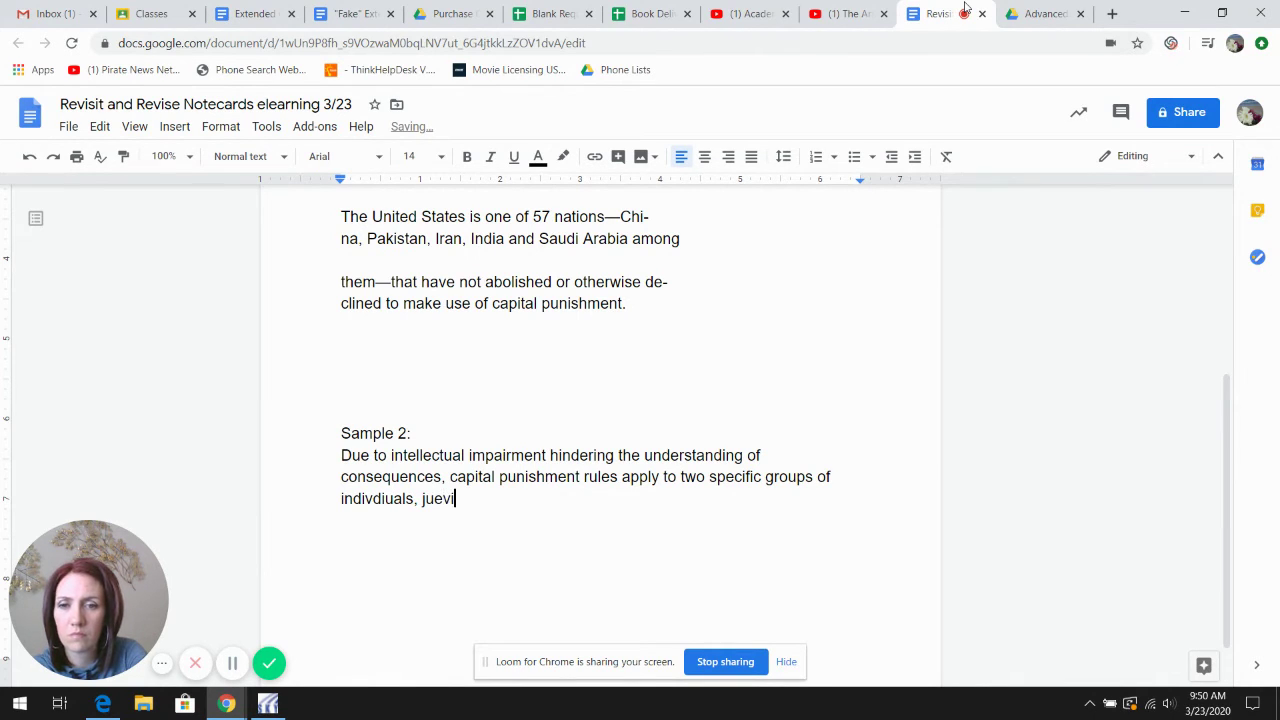
{"action": "type", "text": "les as well "}
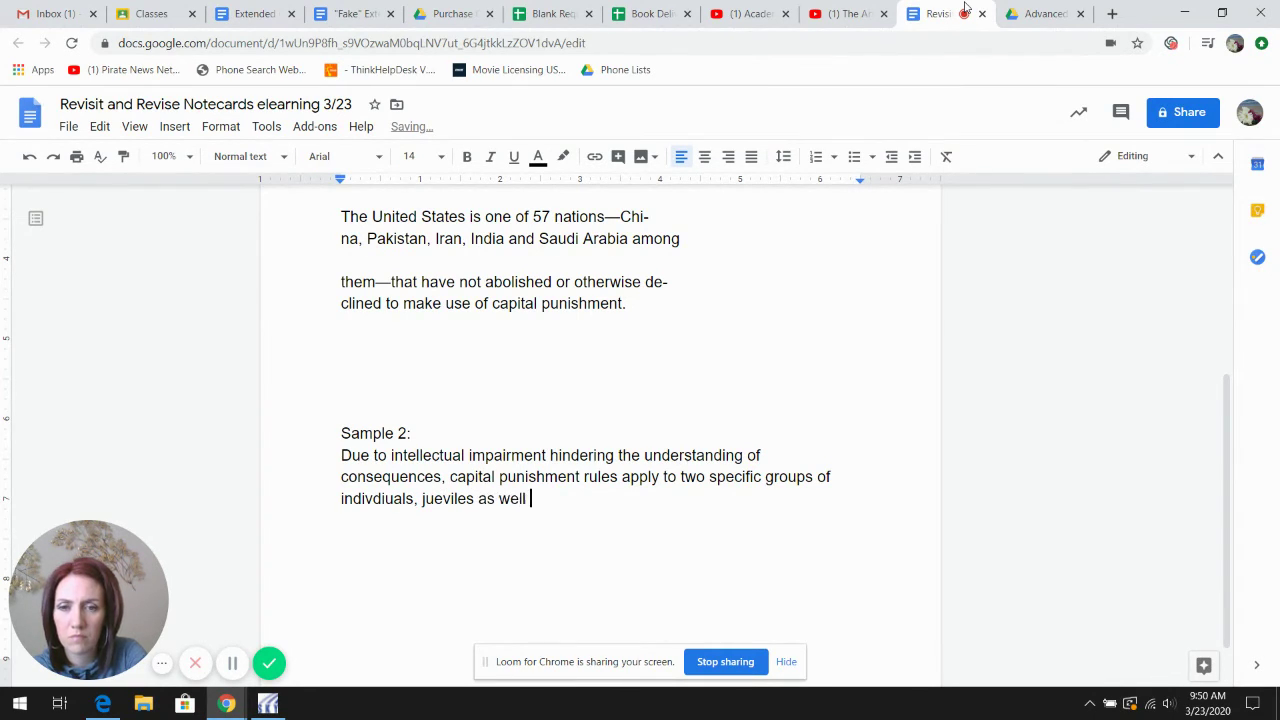
{"action": "type", "text": "as ment"}
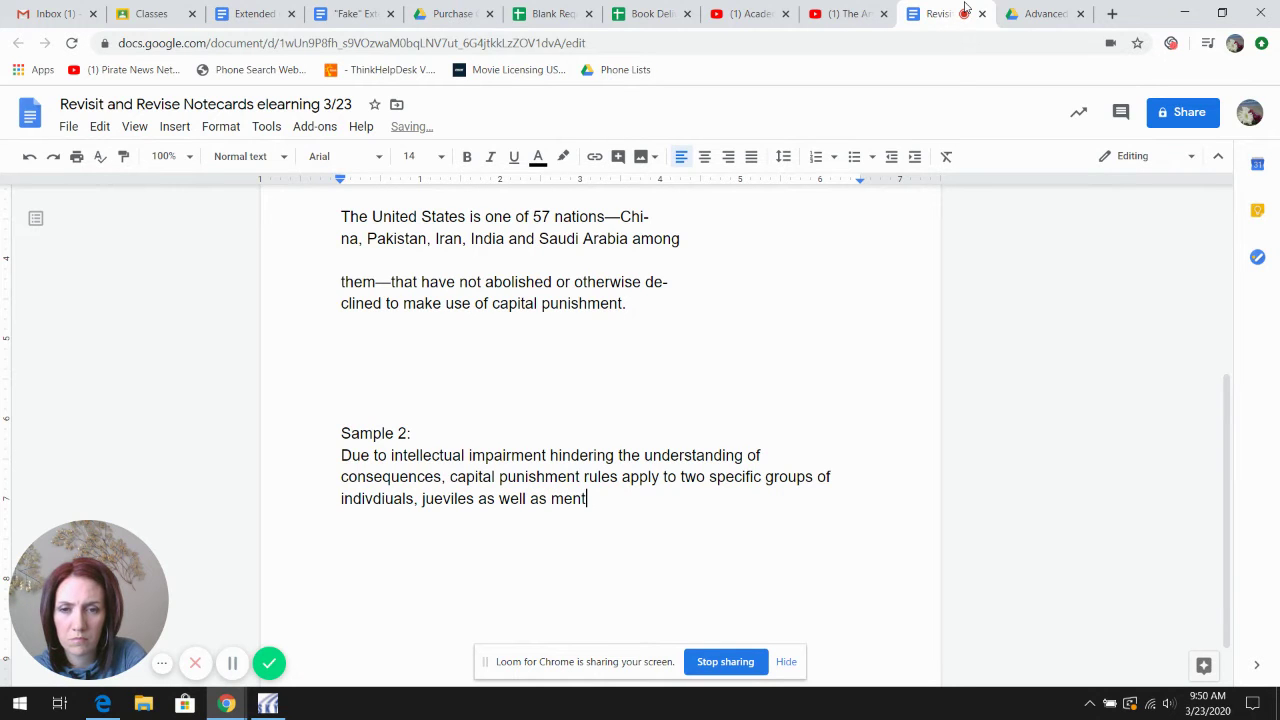
{"action": "left_click", "coordinate": [1046, 12]}
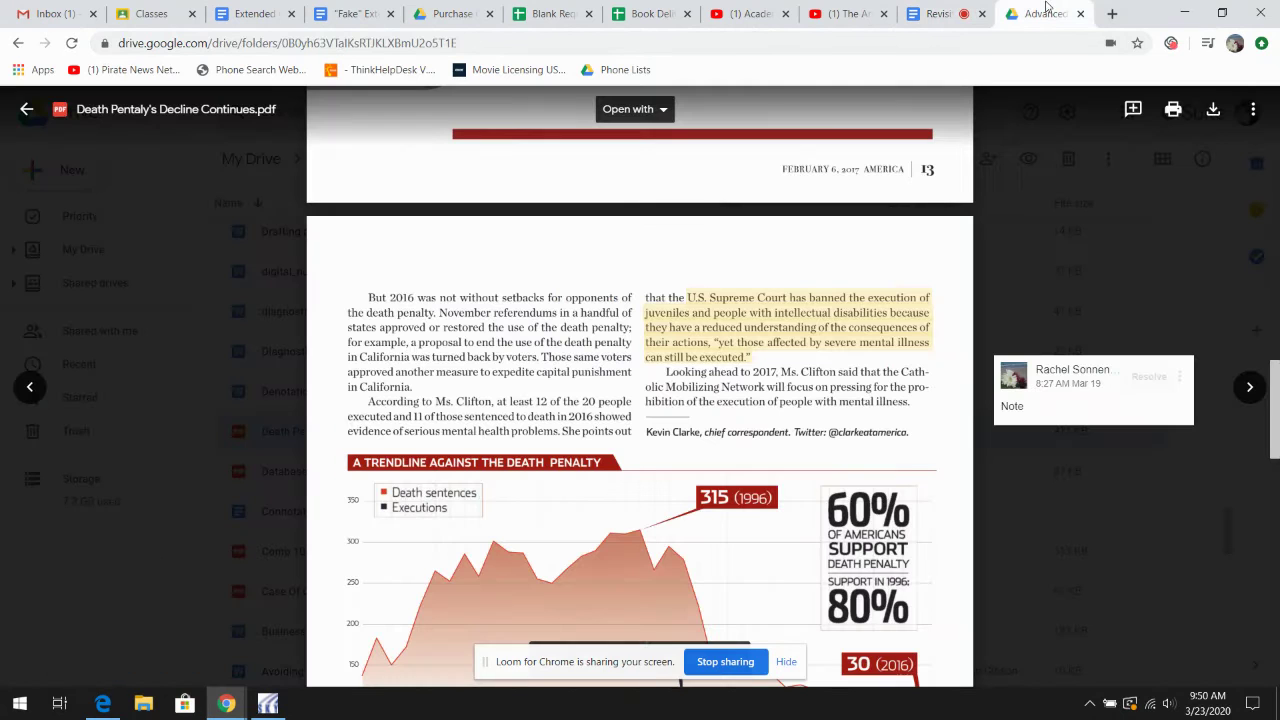
{"action": "left_click", "coordinate": [931, 13]}
{"action": "key", "text": "BackSpace"}
{"action": "key", "text": "BackSpace"}
{"action": "key", "text": "BackSpace"}
{"action": "key", "text": "BackSpace"}
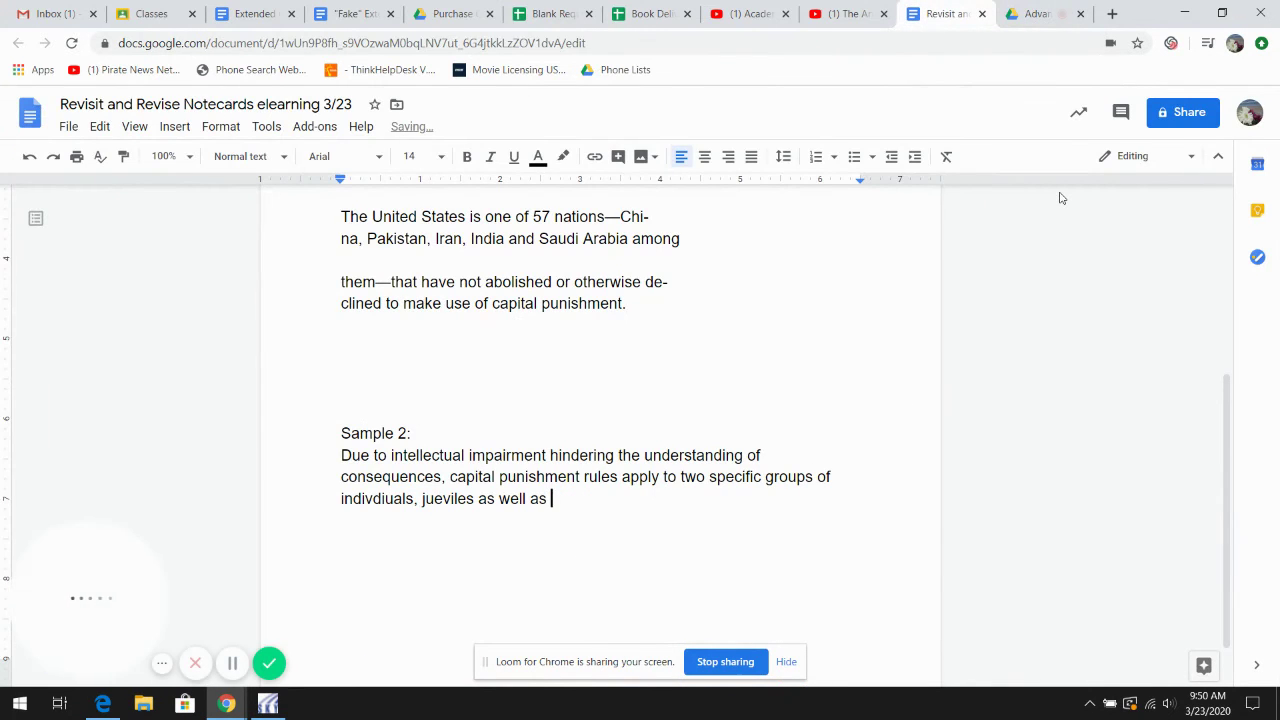
{"action": "type", "text": "those with disabilities."}
{"action": "key", "text": "Return"}
{"action": "key", "text": "Return"}
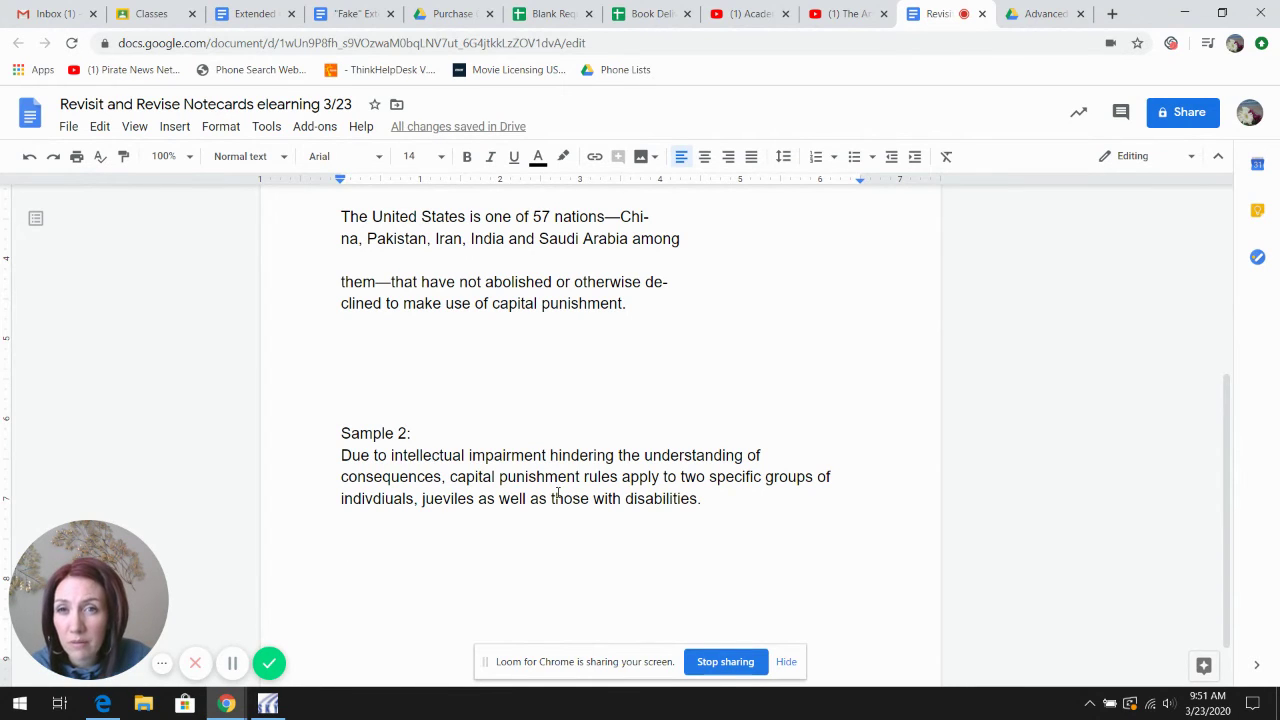
Copy the highlighted U.S. Supreme Court passage from the article PDF and paste it below the Sample 2 paraphrase in the notecards document.
{"action": "scroll", "coordinate": [538, 237], "scroll_direction": "up", "scroll_amount": 1}
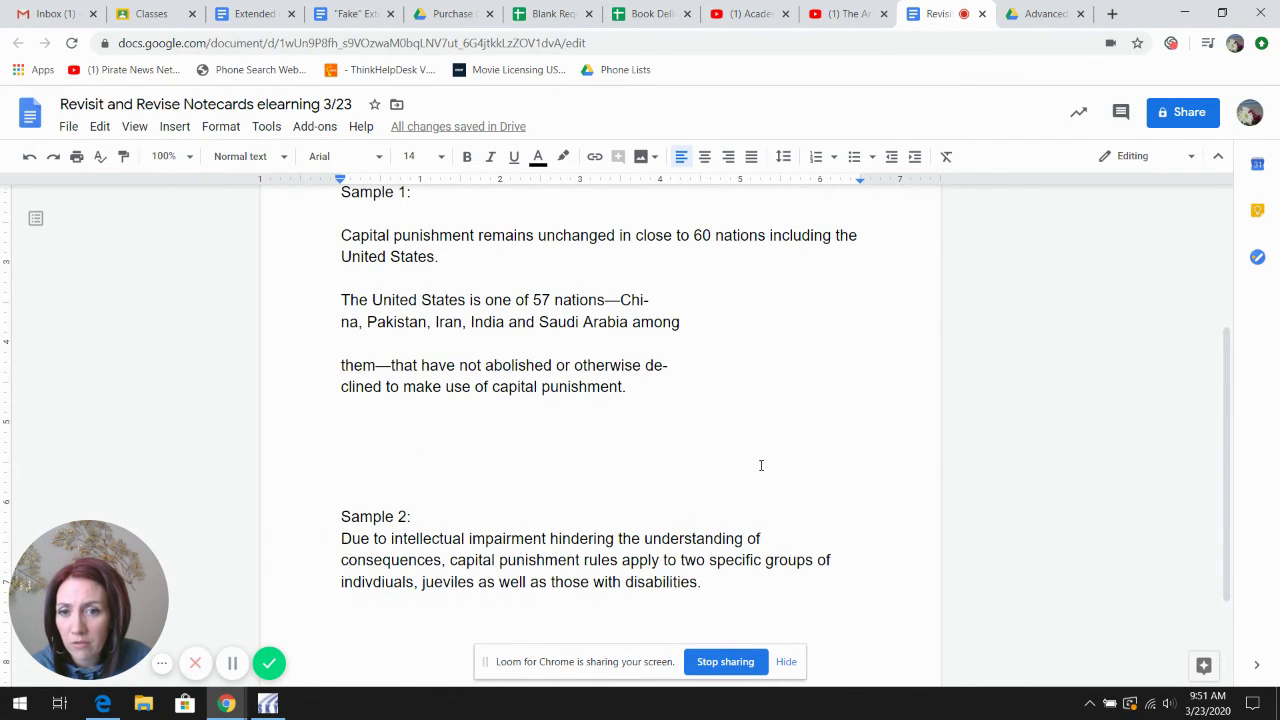
{"action": "scroll", "coordinate": [760, 465], "scroll_direction": "down", "scroll_amount": 1}
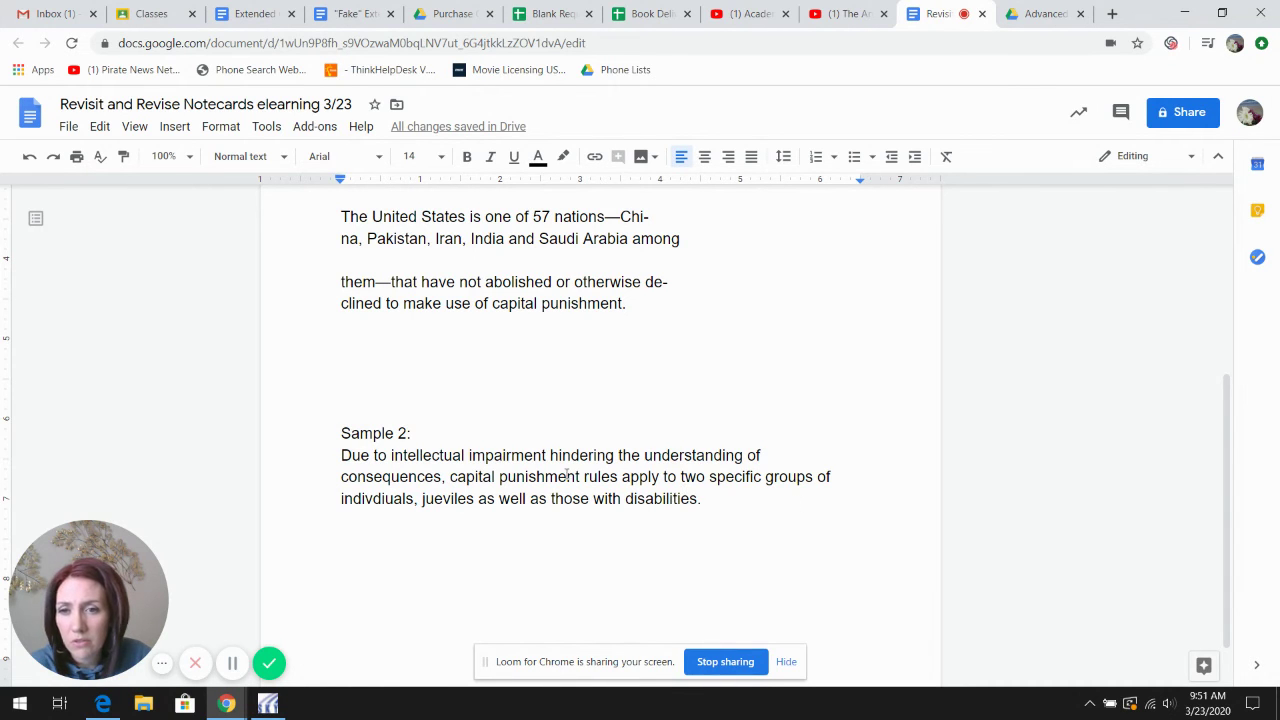
{"action": "left_click", "coordinate": [1045, 14]}
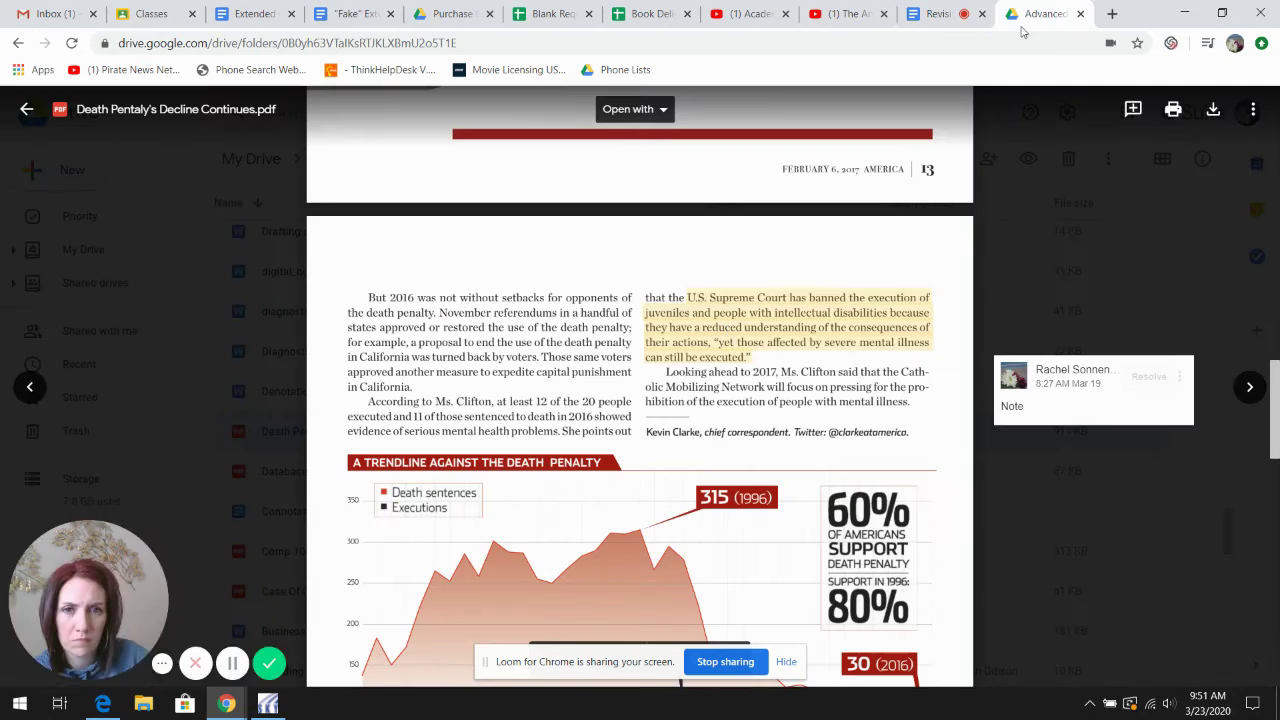
{"action": "left_click_drag", "start_coordinate": [690, 297], "coordinate": [752, 358]}
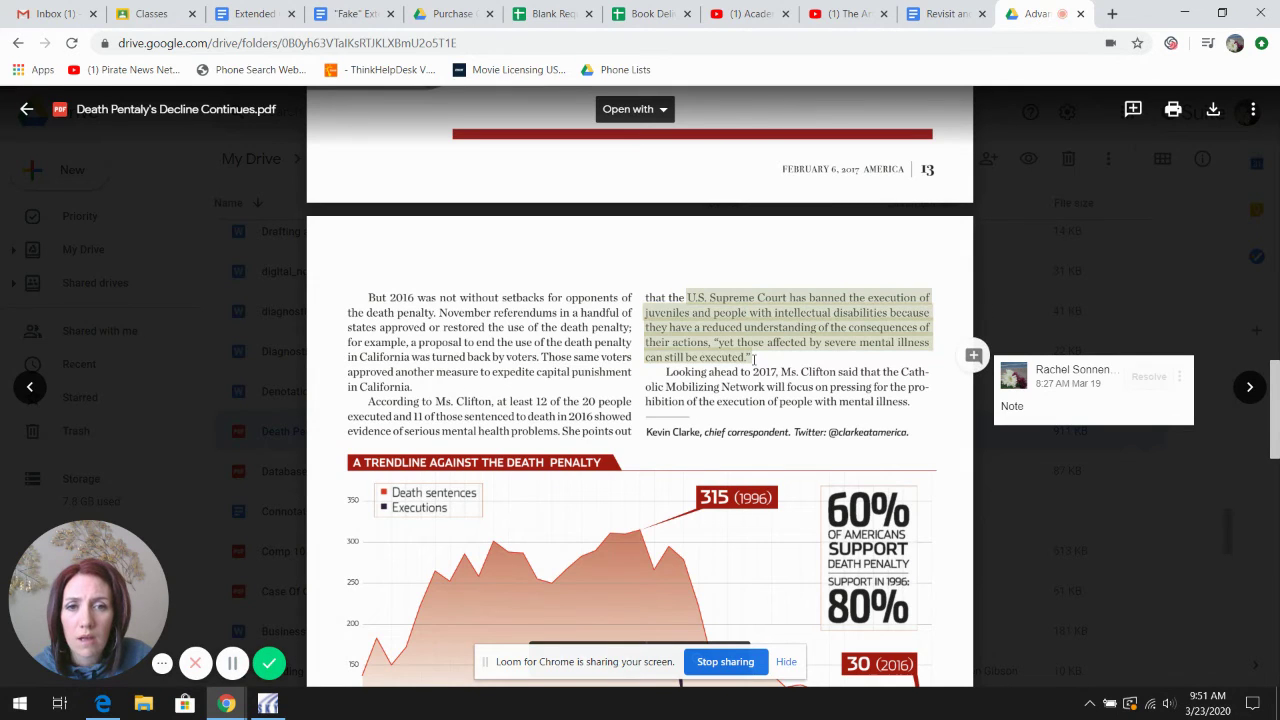
{"action": "left_click", "coordinate": [945, 14]}
{"action": "type", "text": "U.S. Supreme Court has banned the execution of juveniles and people with intellectual disabilities because they have a reduced understanding of the consequences of their actions, \"yet those a ected by severe mental illness can still be executed.\""}
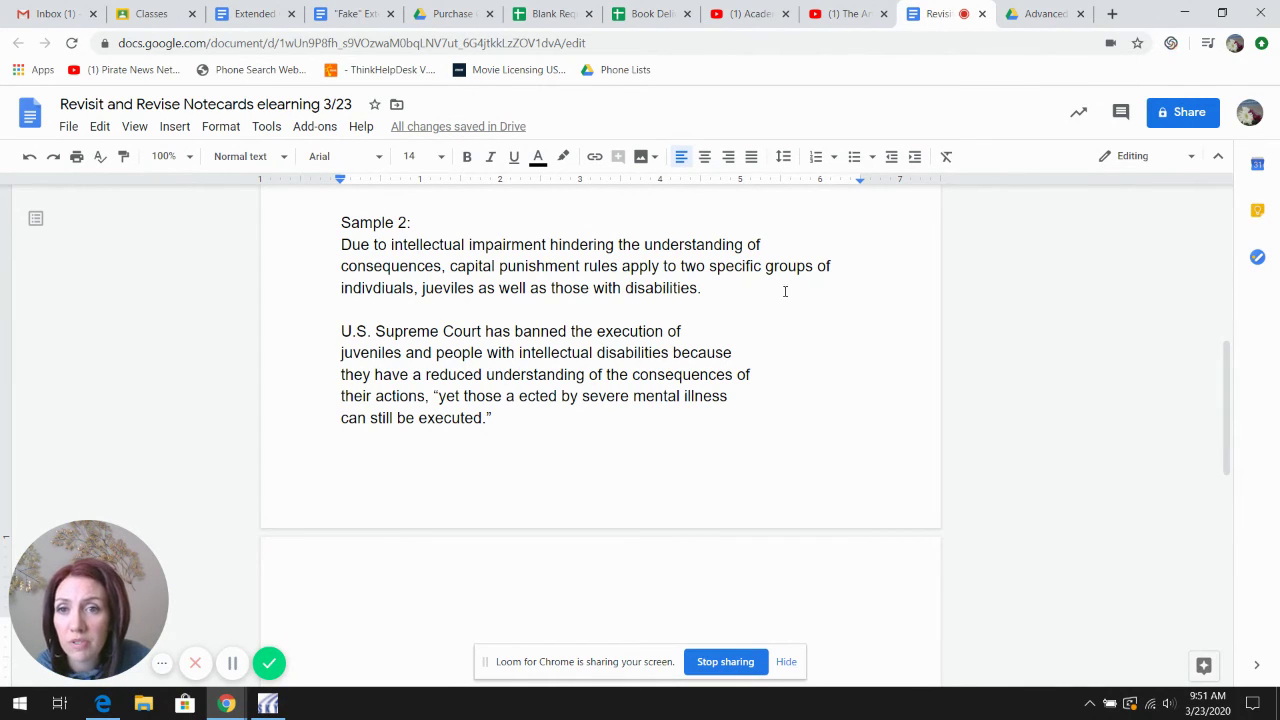
Compare the Sample 1 and Sample 2 paraphrases with their pasted original passages and review the listed paraphrasing steps.
{"action": "left_click", "coordinate": [444, 288]}
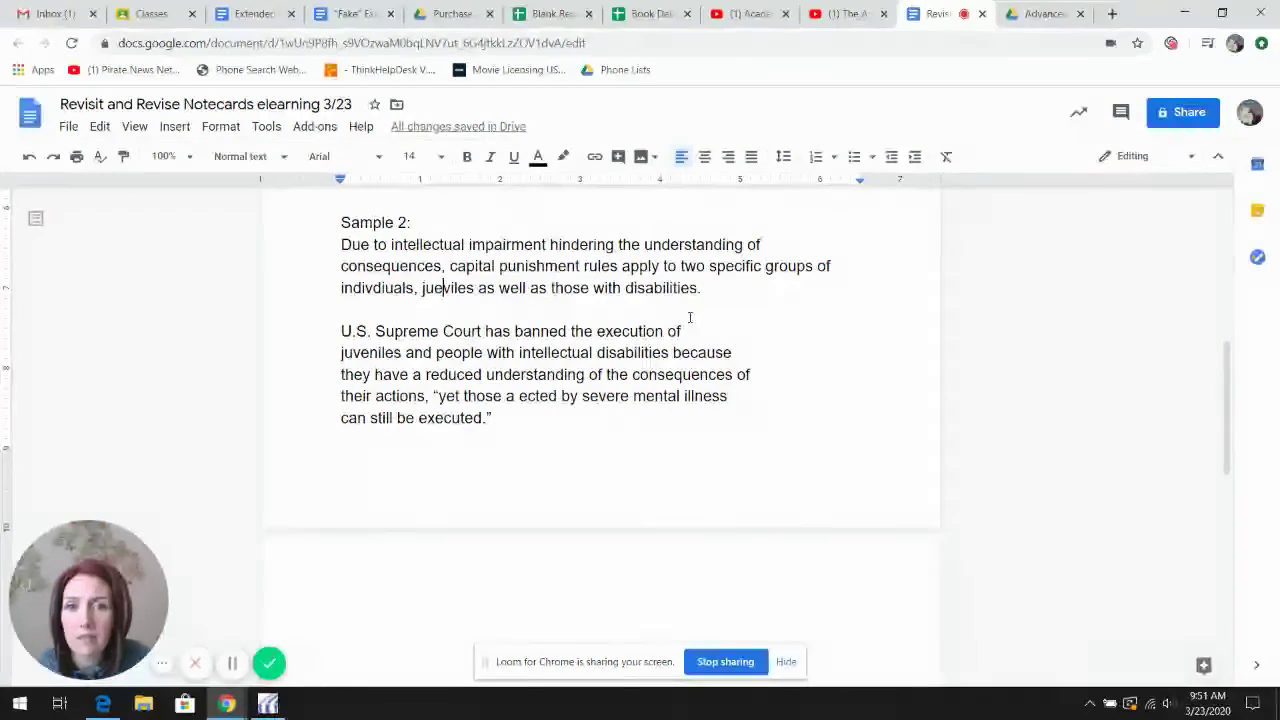
{"action": "left_click", "coordinate": [757, 318]}
{"action": "scroll", "coordinate": [766, 334], "scroll_direction": "up", "scroll_amount": 5}
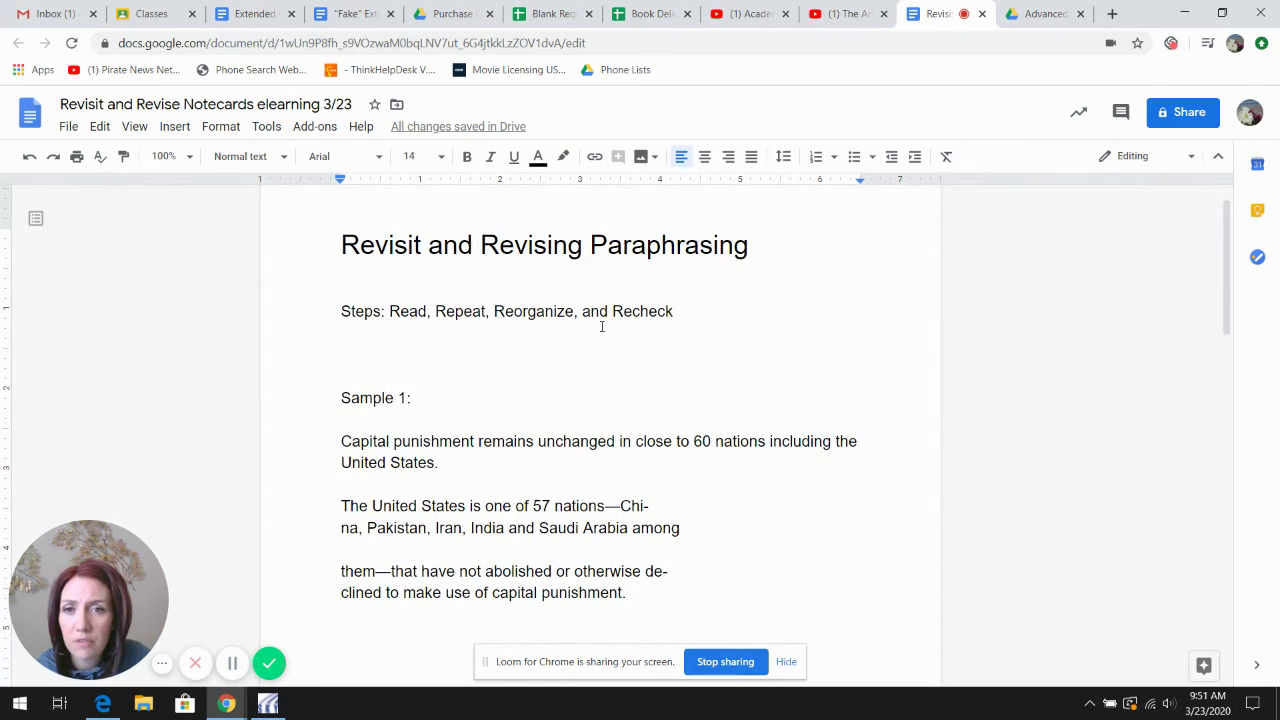
{"action": "scroll", "coordinate": [809, 375], "scroll_direction": "down", "scroll_amount": 5}
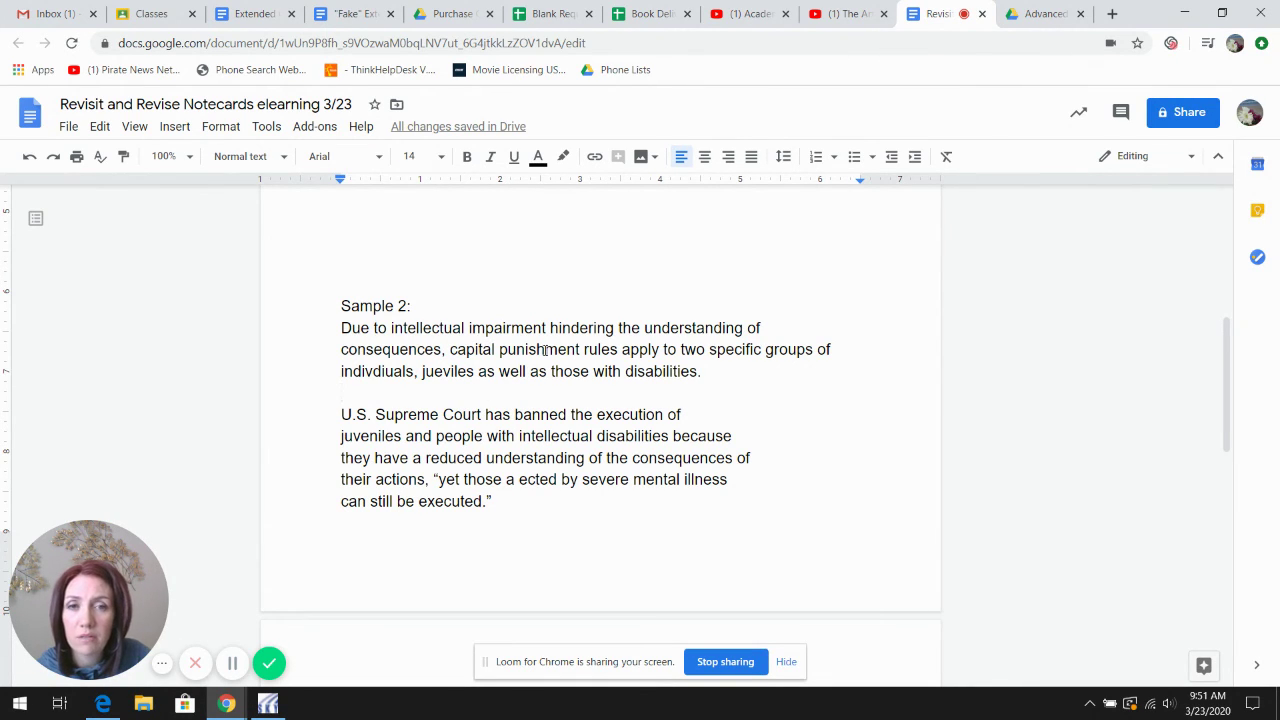
{"action": "scroll", "coordinate": [600, 380], "scroll_direction": "up", "scroll_amount": 6}
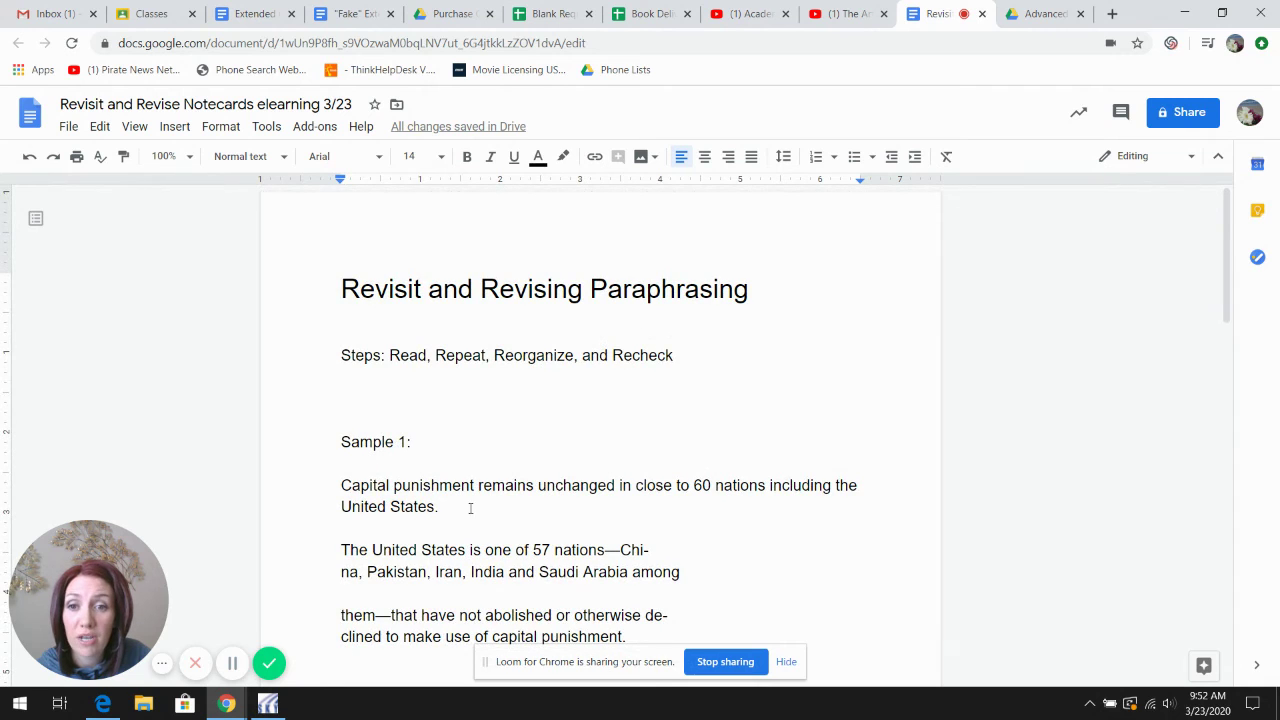
{"action": "scroll", "coordinate": [615, 498], "scroll_direction": "down", "scroll_amount": 3}
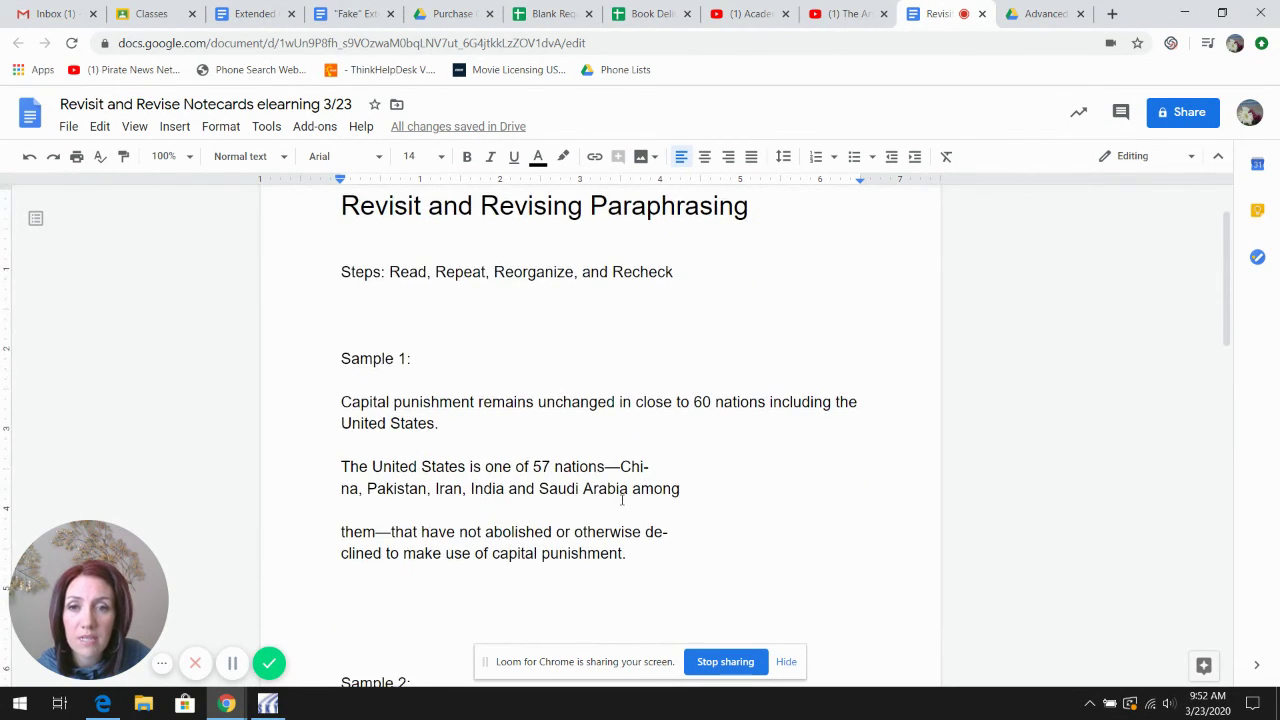